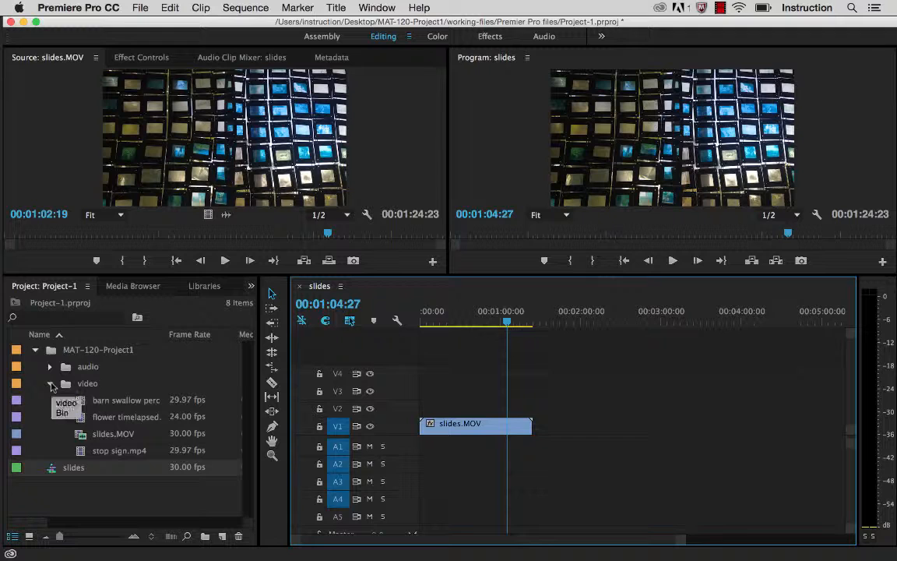
# Step: Show the contents of the audio bin instead of the video bin and select the Inspriration spoke word clip
pyautogui.click(51, 385)
pyautogui.click(50, 367)
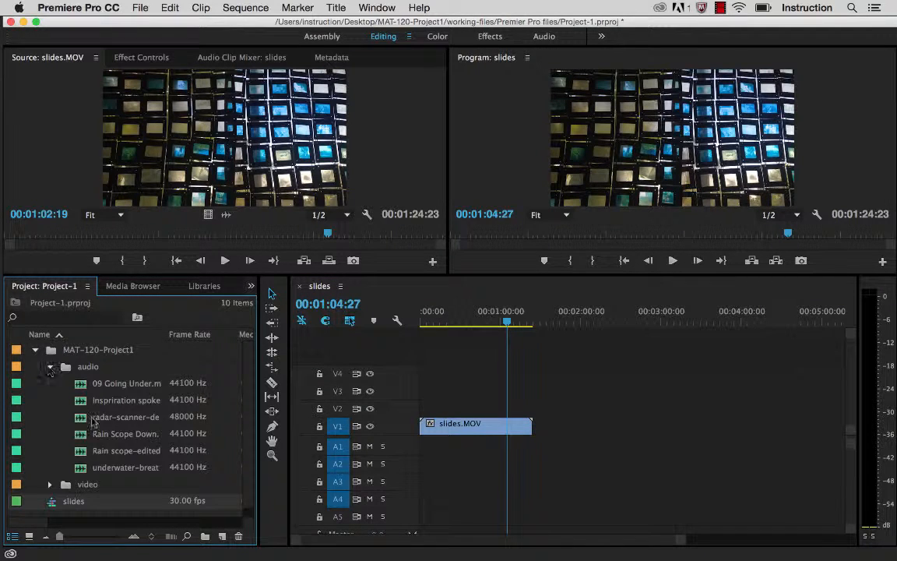
pyautogui.click(133, 400)
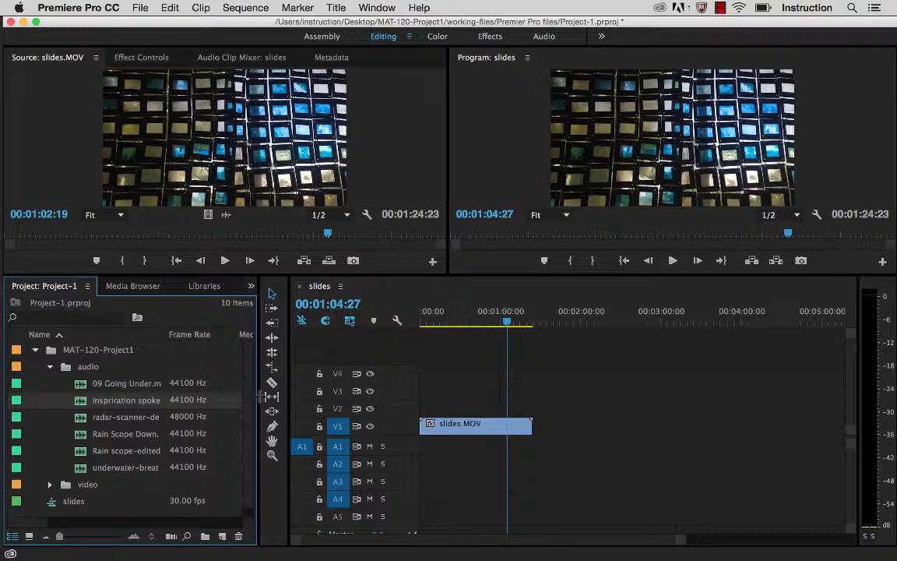
# Step: Widen the Name column of the project list for longer file names and readjust the widths of the surrounding panels
pyautogui.moveTo(262, 396); pyautogui.dragTo(336, 383)
pyautogui.moveTo(165, 334)
pyautogui.mouseDown()
pyautogui.moveTo(226, 335)
pyautogui.moveTo(167, 335)
pyautogui.mouseUp()
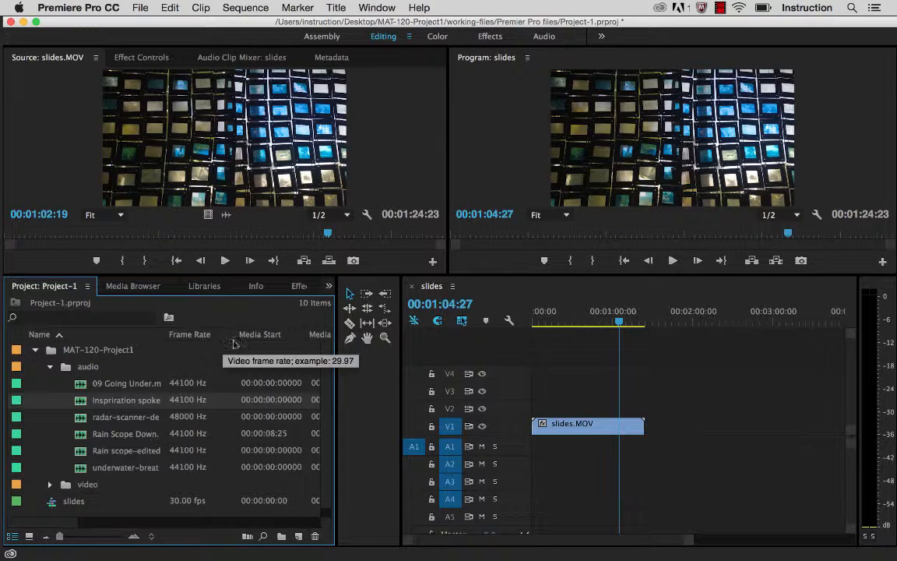
pyautogui.moveTo(178, 333); pyautogui.dragTo(195, 333)
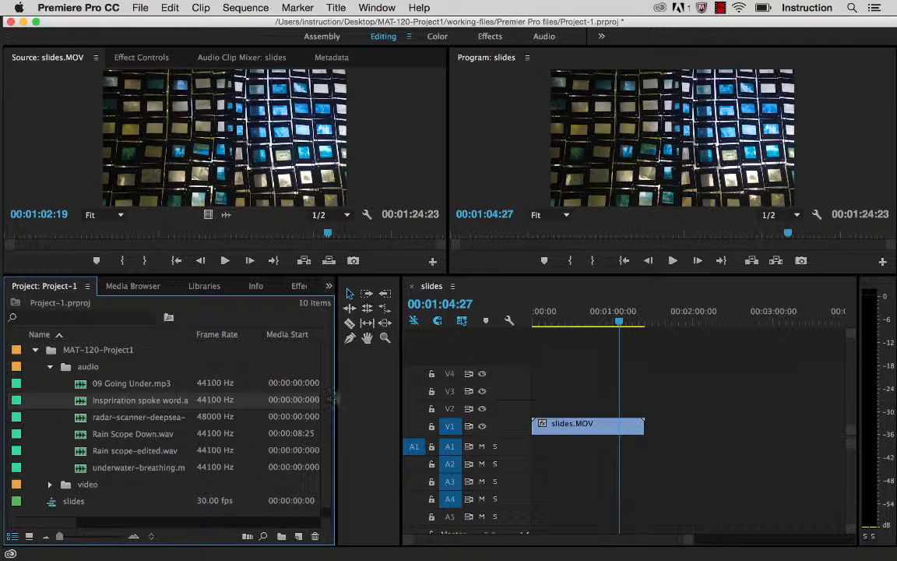
pyautogui.moveTo(331, 396); pyautogui.dragTo(212, 386)
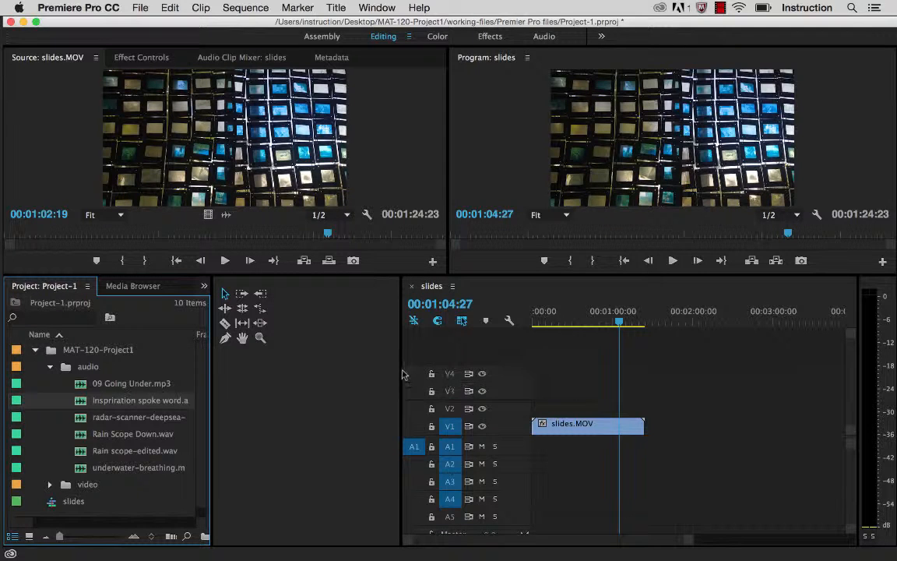
pyautogui.moveTo(402, 370); pyautogui.dragTo(235, 367)
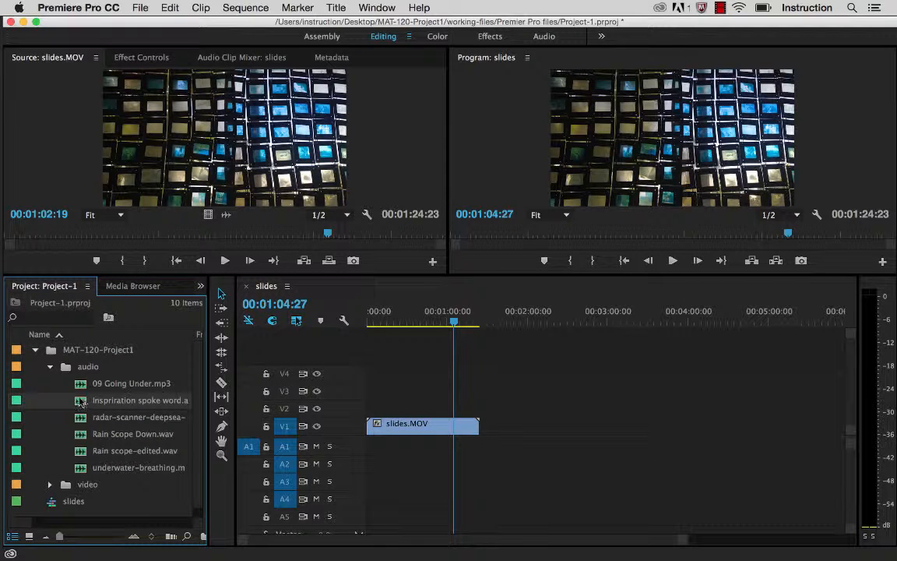
# Step: Place the Inspriration spoke word clip at the start of audio track A1, beneath slides.MOV, and compare both clips' lengths
pyautogui.moveTo(80, 405); pyautogui.dragTo(364, 450)
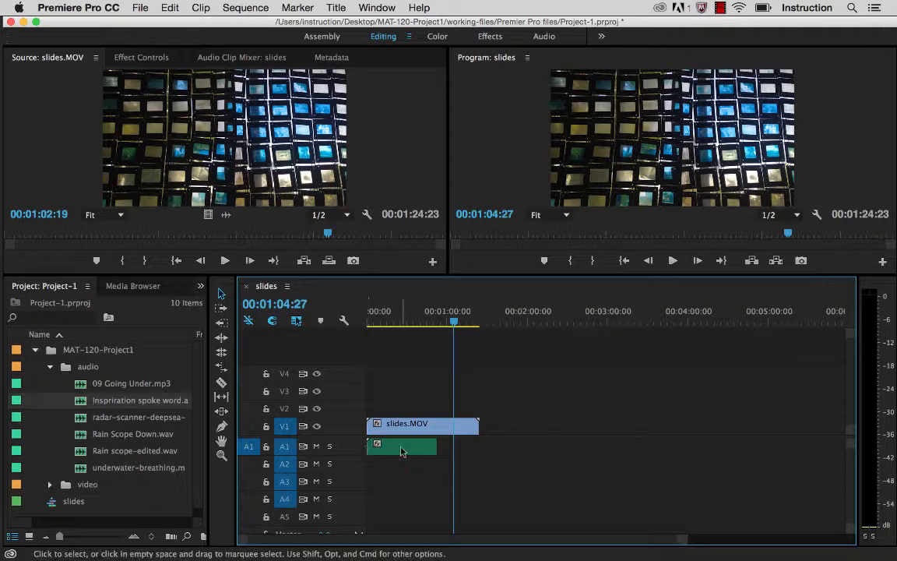
pyautogui.click(393, 451)
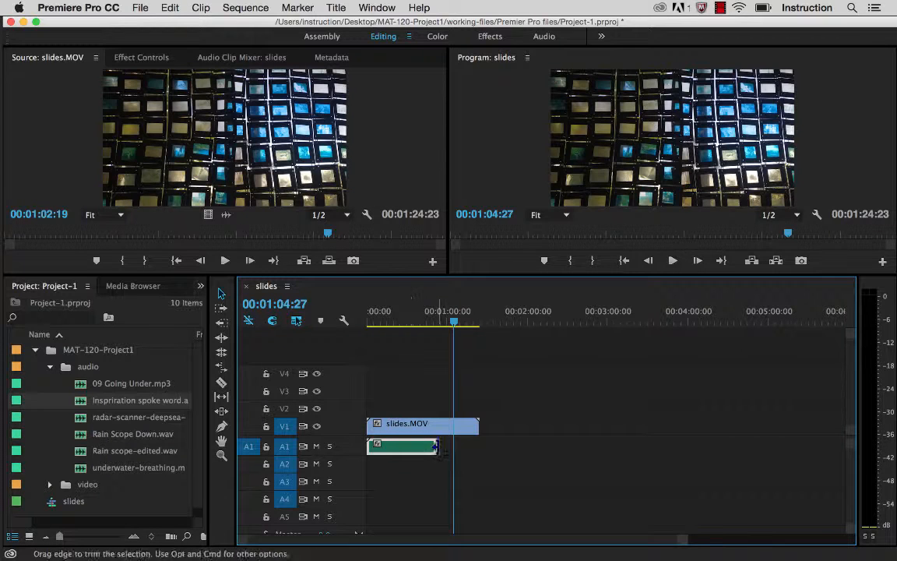
pyautogui.click(412, 431)
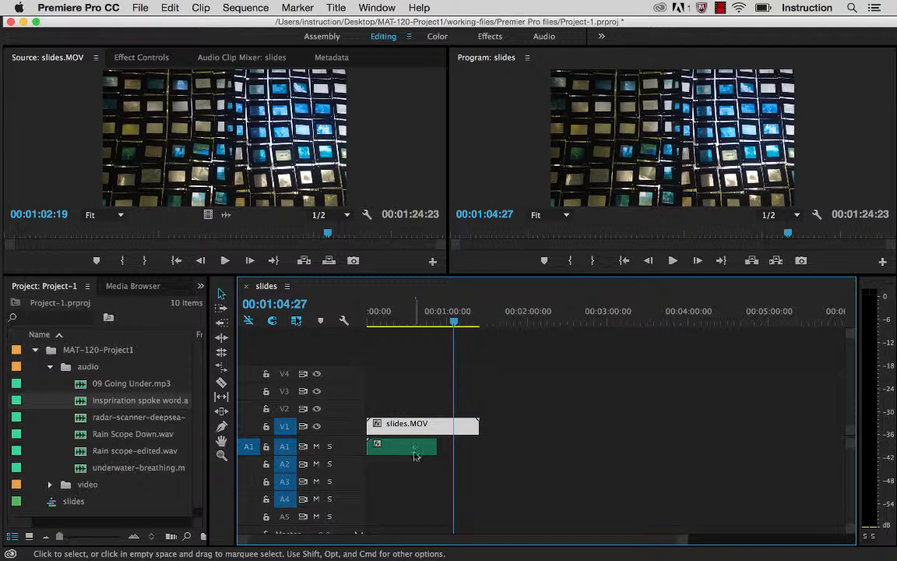
pyautogui.click(415, 448)
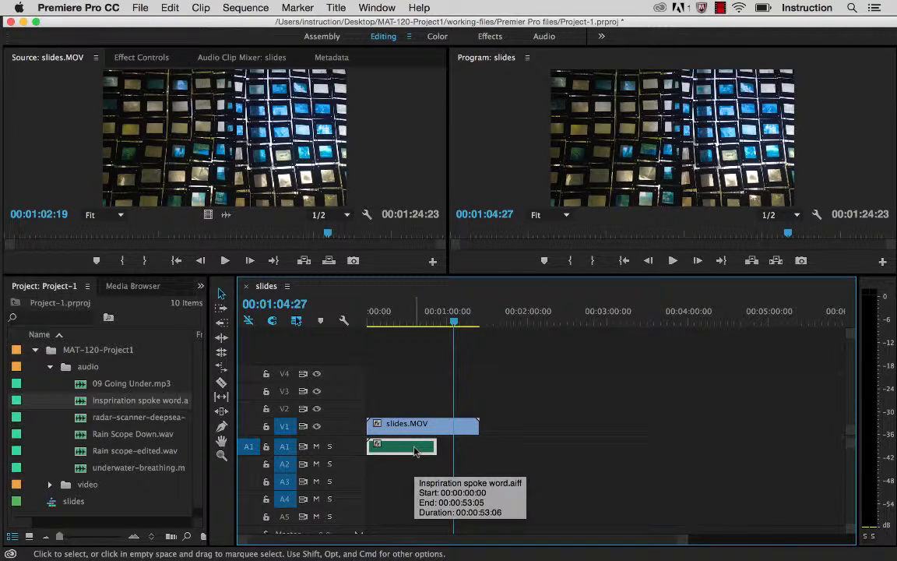
pyautogui.click(474, 428)
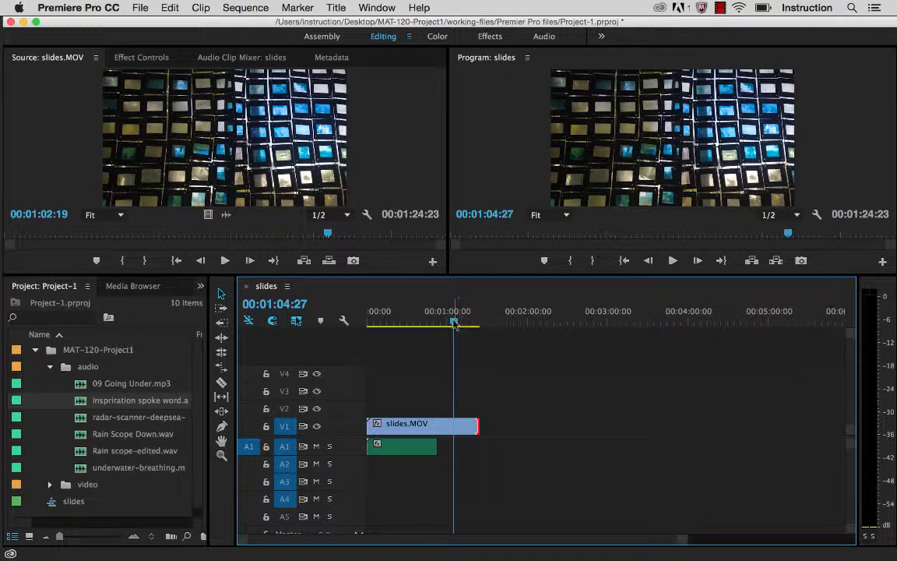
# Step: Play the opening seconds of the slides sequence from 00:00:00:00 to hear the spoken-word audio
pyautogui.moveTo(454, 324); pyautogui.dragTo(365, 327)
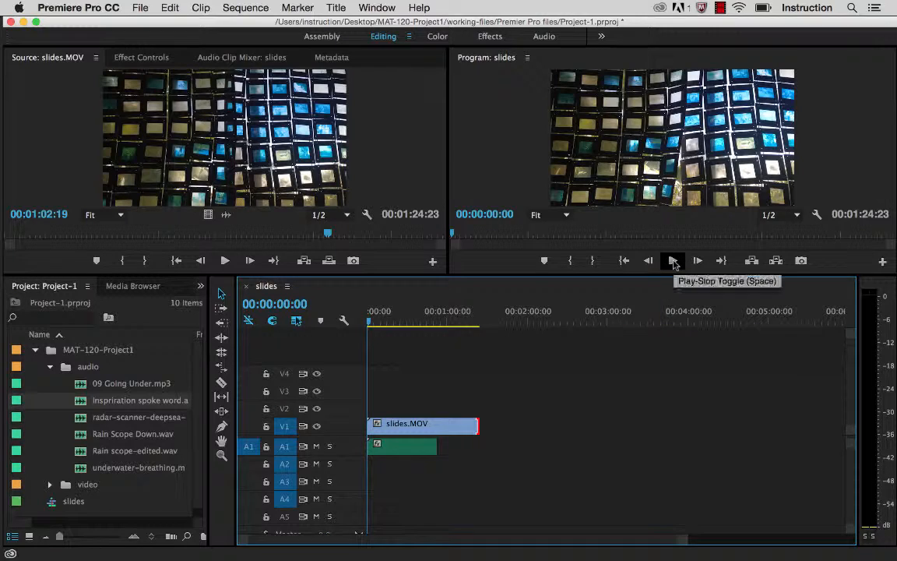
pyautogui.click(674, 262)
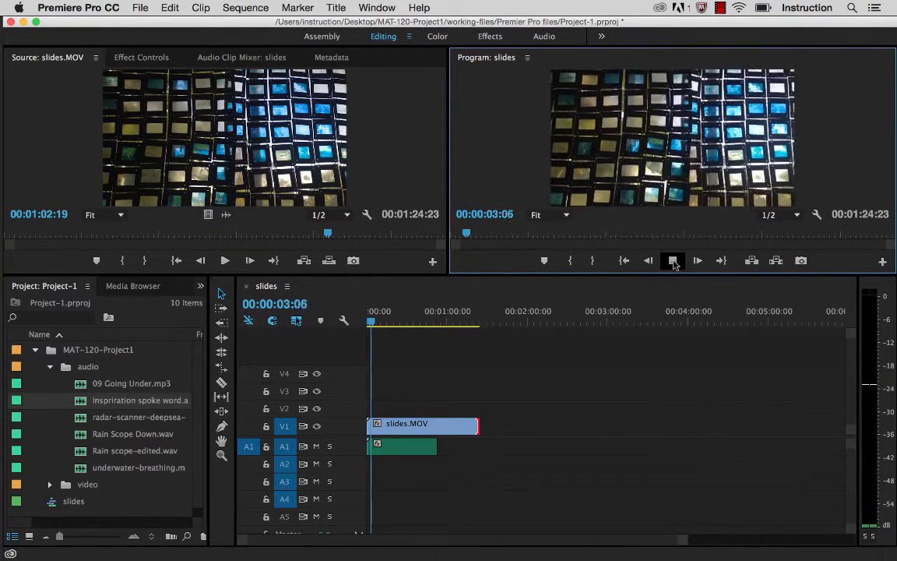
pyautogui.click(673, 262)
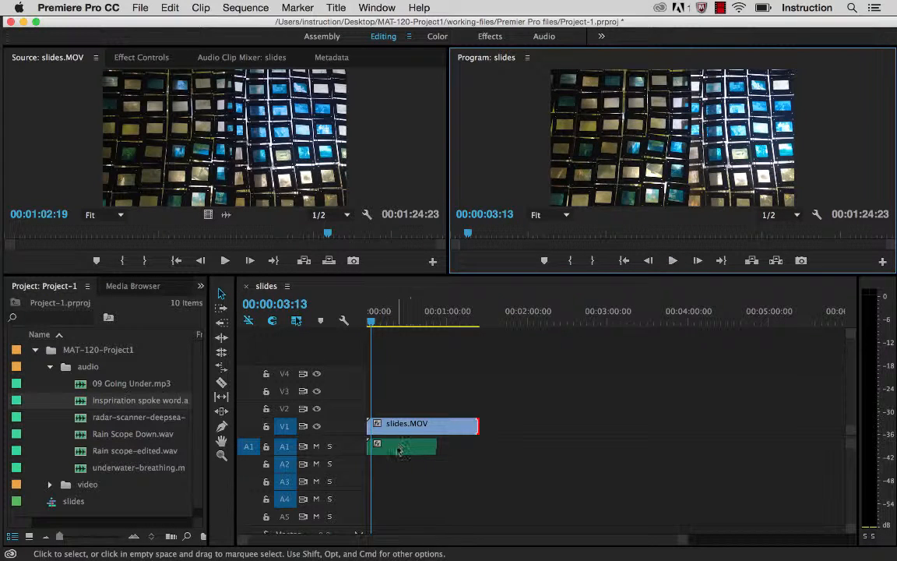
# Step: Show the effect controls for the Inspriration spoke word clip on track A1
pyautogui.moveTo(406, 454)
pyautogui.click(407, 454)
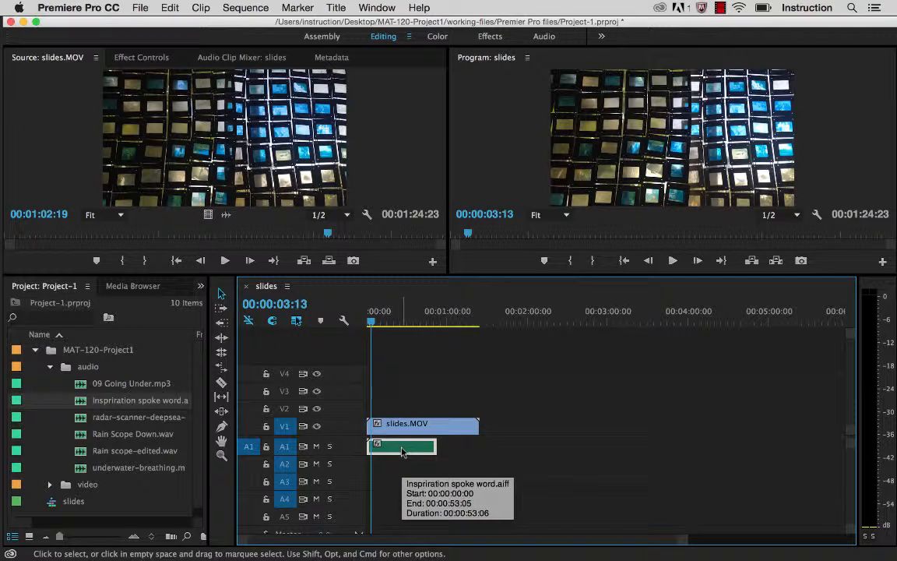
pyautogui.click(143, 57)
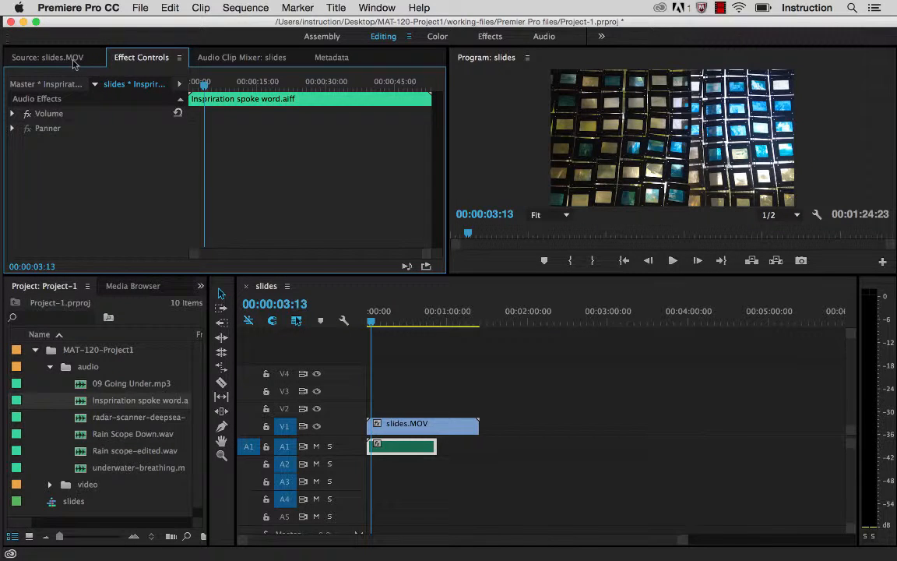
pyautogui.click(75, 62)
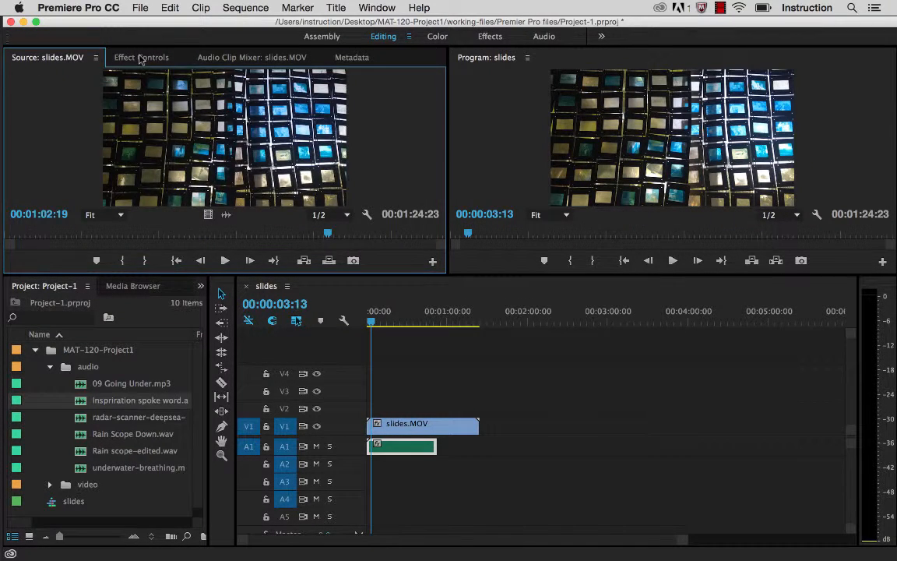
pyautogui.click(141, 59)
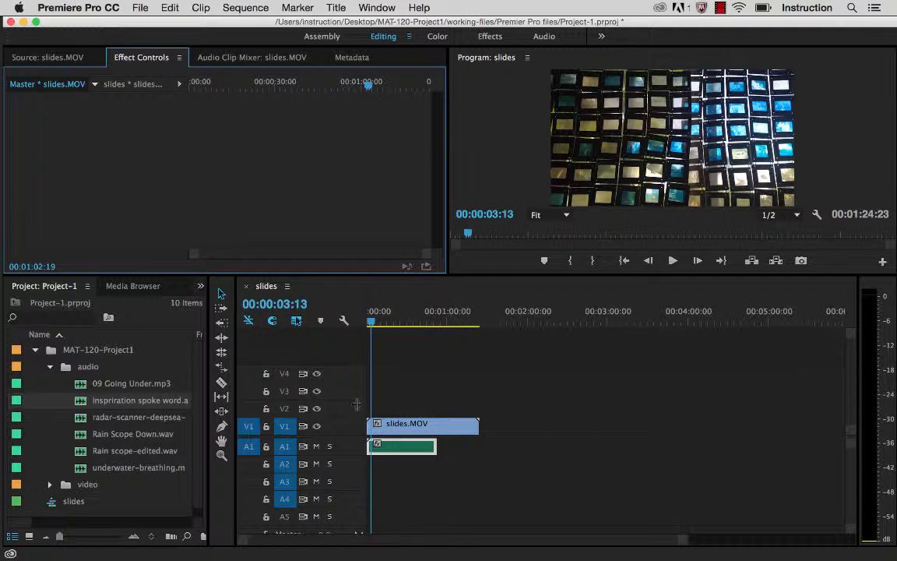
pyautogui.click(398, 451)
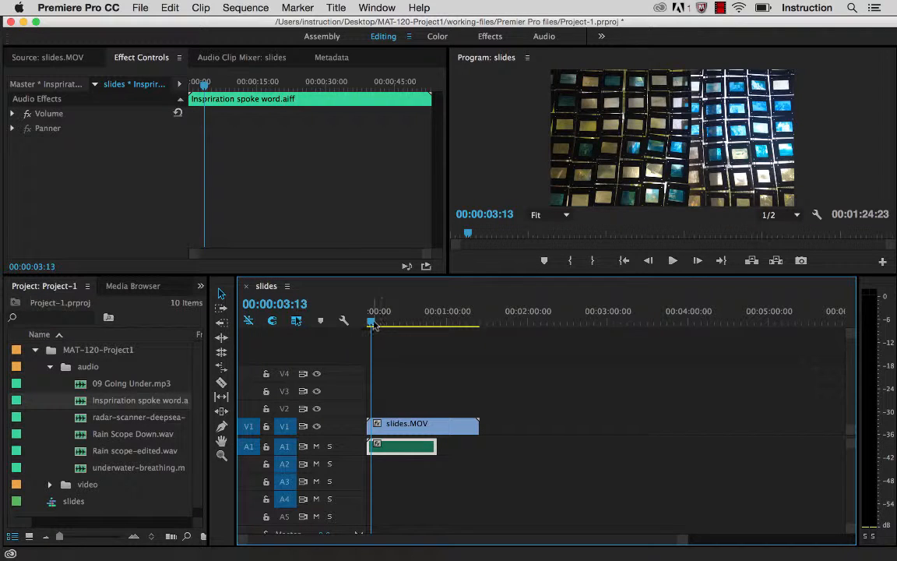
# Step: Set the spoken-word clip's Volume Level to 4.8 dB at the start of the sequence
pyautogui.moveTo(374, 325); pyautogui.dragTo(364, 323)
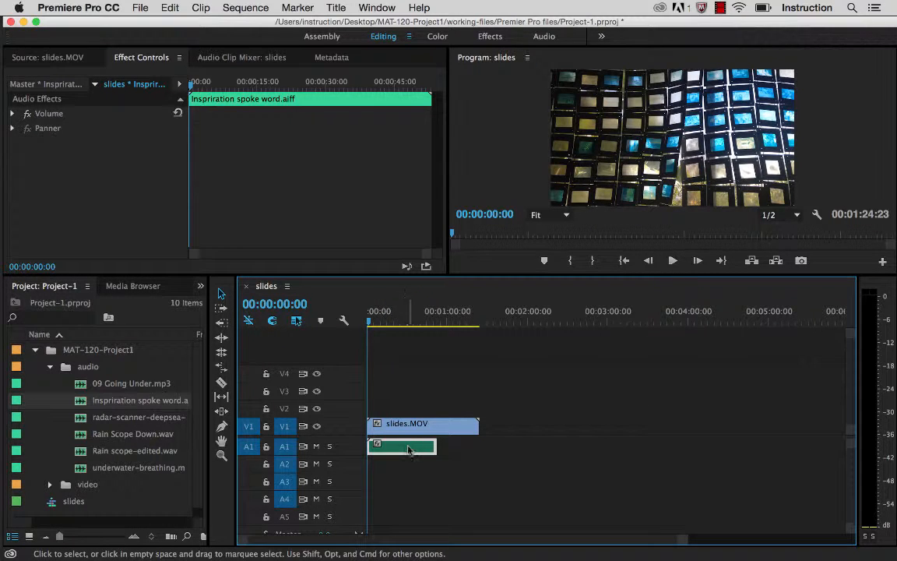
pyautogui.click(13, 114)
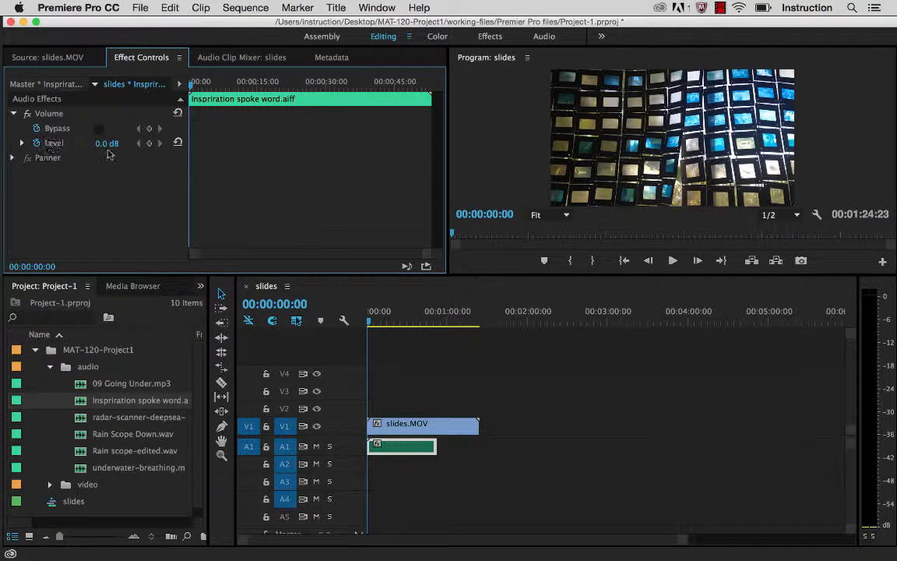
pyautogui.click(23, 143)
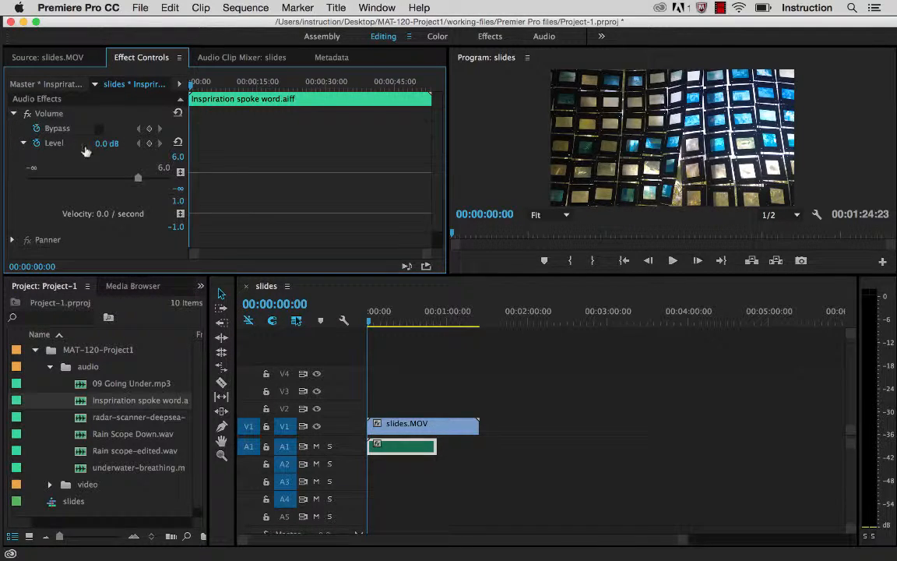
pyautogui.moveTo(138, 180); pyautogui.dragTo(163, 182)
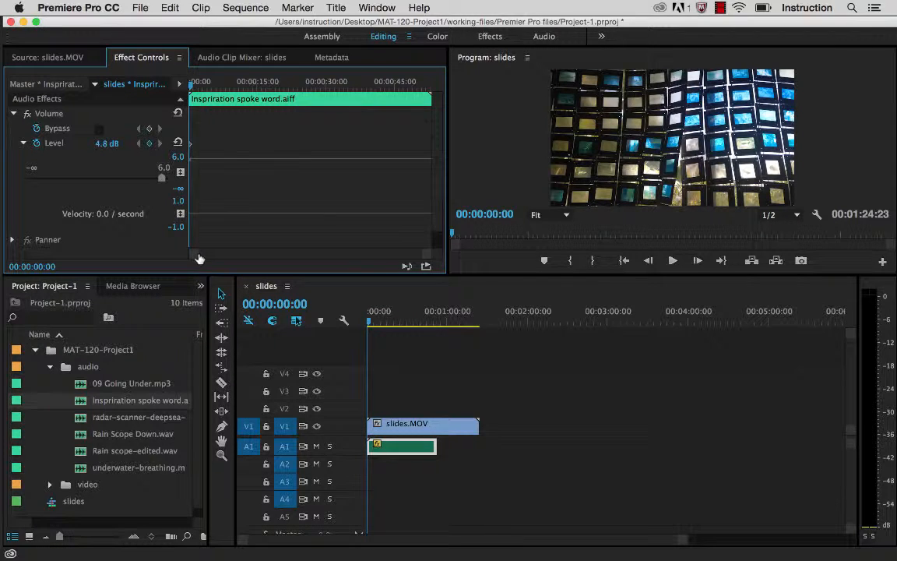
# Step: Preview the later part of the spoken-word clip and add a Volume Level keyframe at 00:00:38:18
pyautogui.moveTo(200, 259)
pyautogui.mouseDown()
pyautogui.moveTo(229, 257)
pyautogui.moveTo(186, 257)
pyautogui.mouseUp()
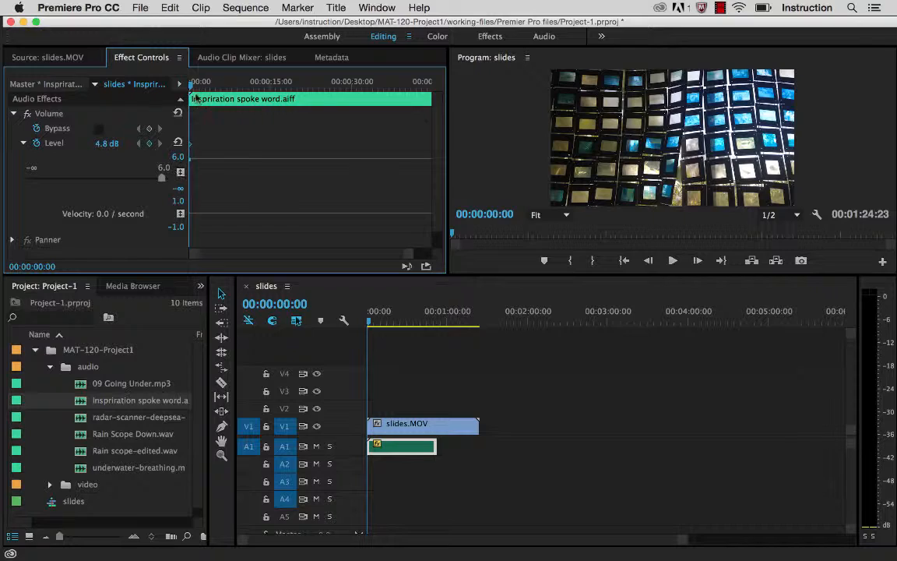
pyautogui.moveTo(195, 90); pyautogui.dragTo(376, 92)
pyautogui.click(672, 262)
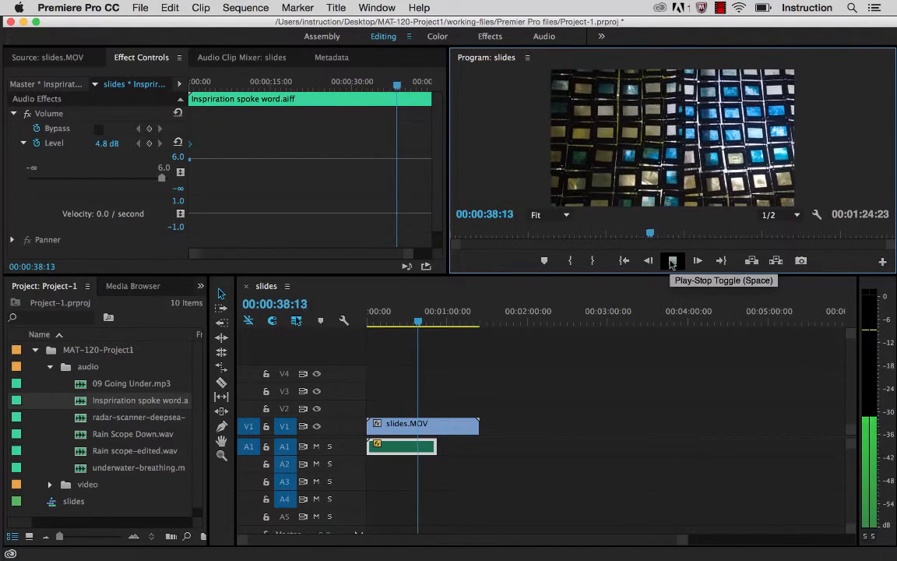
pyautogui.click(672, 261)
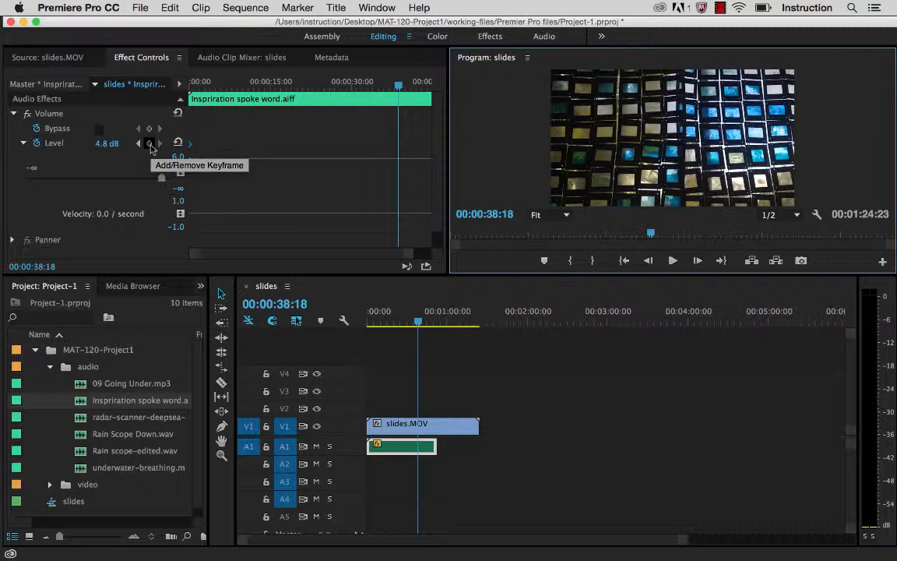
pyautogui.click(150, 144)
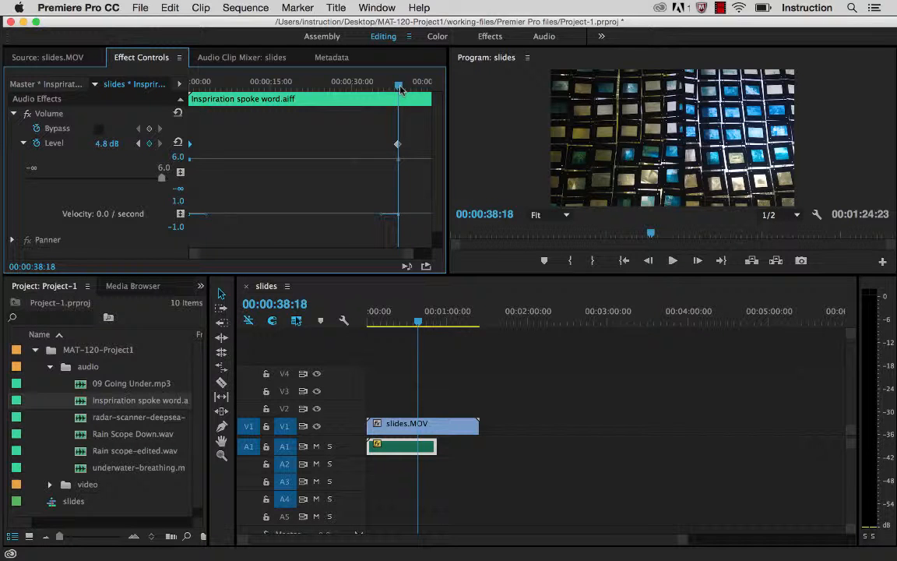
# Step: Set the Volume Level to 6.0 dB at the end of the spoken-word clip, at 00:00:53:06
pyautogui.moveTo(399, 88); pyautogui.dragTo(461, 95)
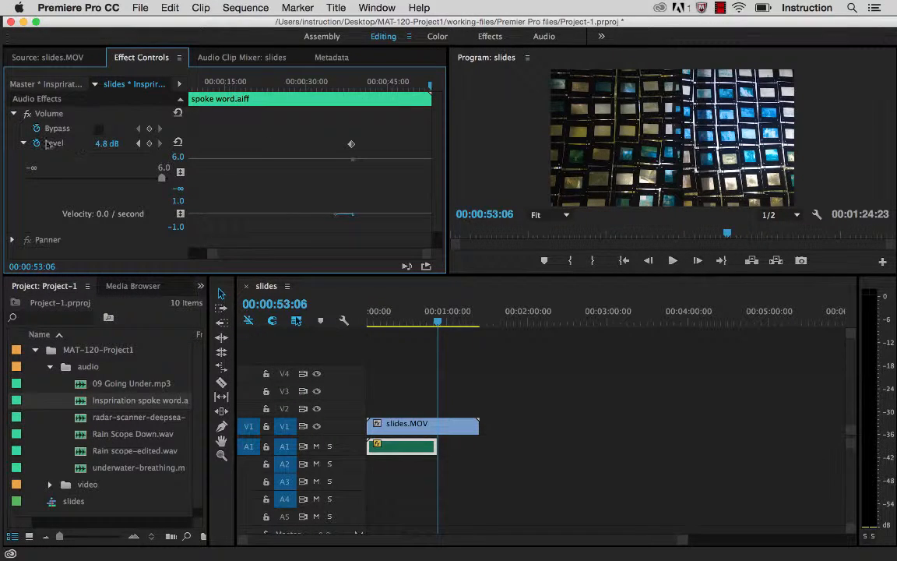
pyautogui.press('super+s')
pyautogui.moveTo(164, 180); pyautogui.dragTo(175, 182)
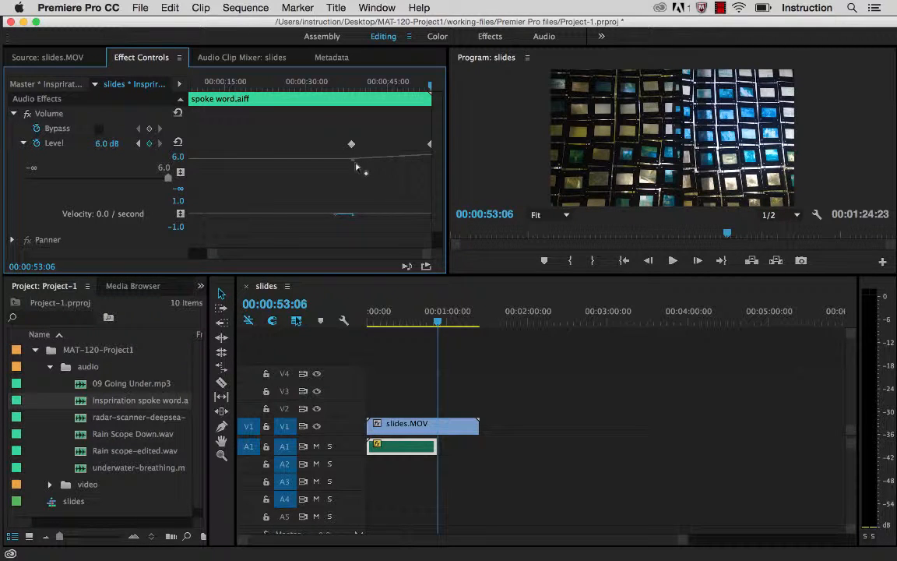
# Step: Play the sequence from 00:00:29:09 to check the volume rise between the keyframes, then collapse the Volume settings
pyautogui.click(416, 323)
pyautogui.moveTo(415, 326)
pyautogui.mouseDown()
pyautogui.moveTo(403, 326)
pyautogui.moveTo(422, 327)
pyautogui.moveTo(405, 332)
pyautogui.mouseUp()
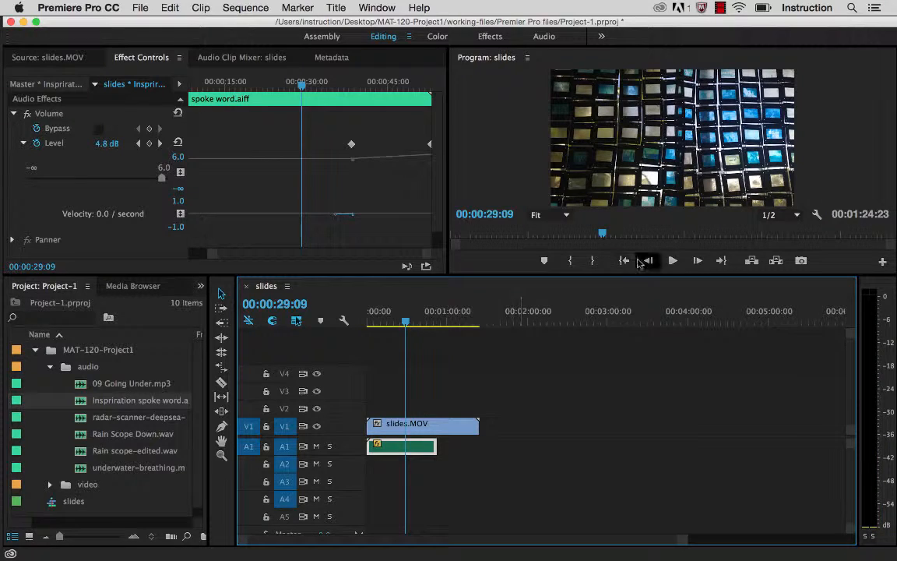
pyautogui.click(674, 260)
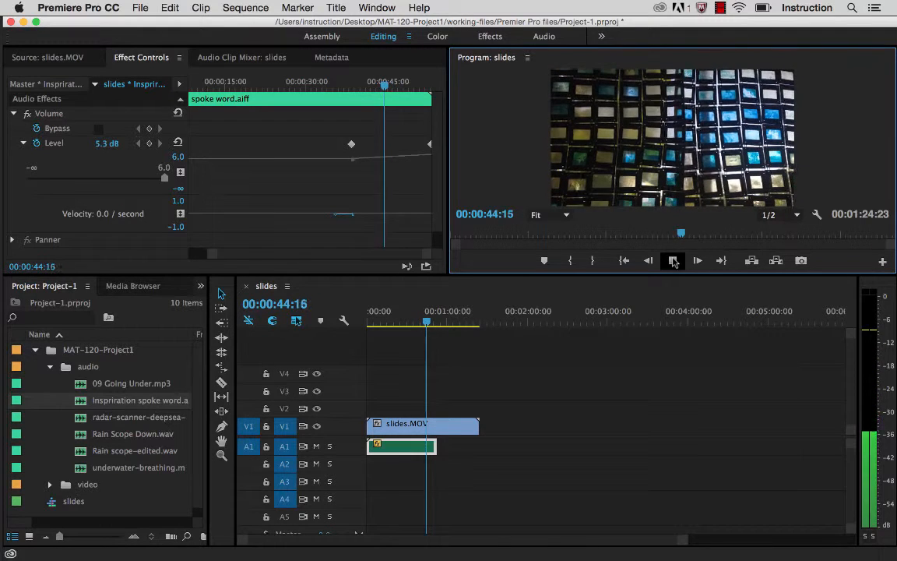
pyautogui.press('space')
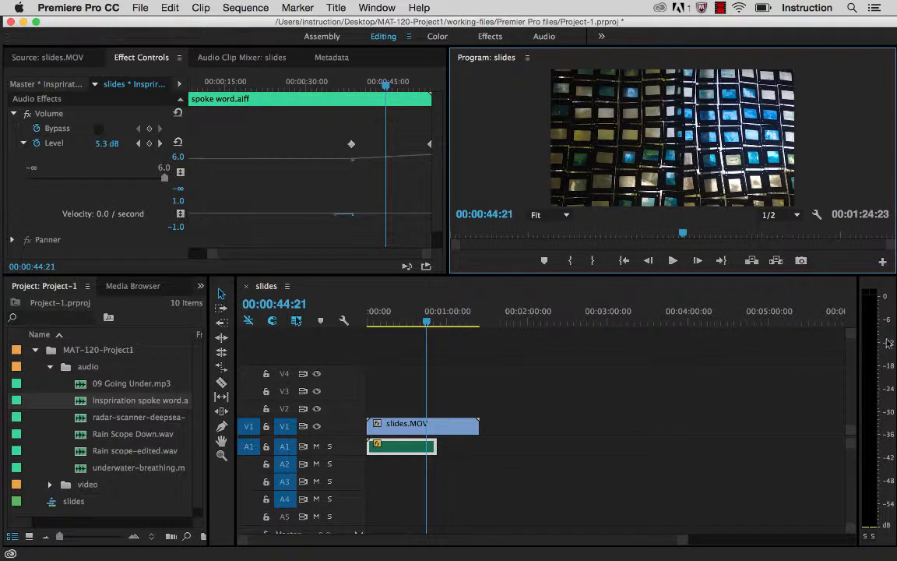
pyautogui.click(673, 261)
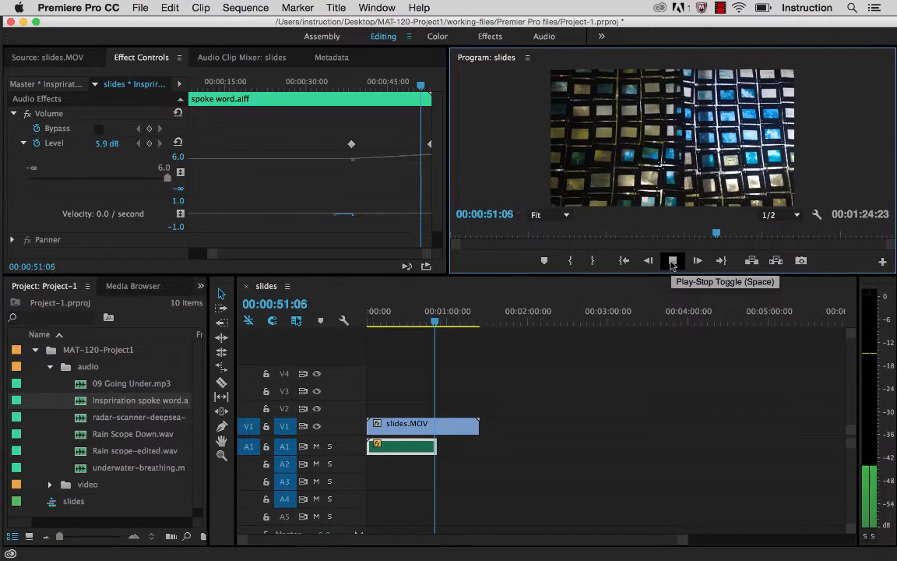
pyautogui.click(673, 261)
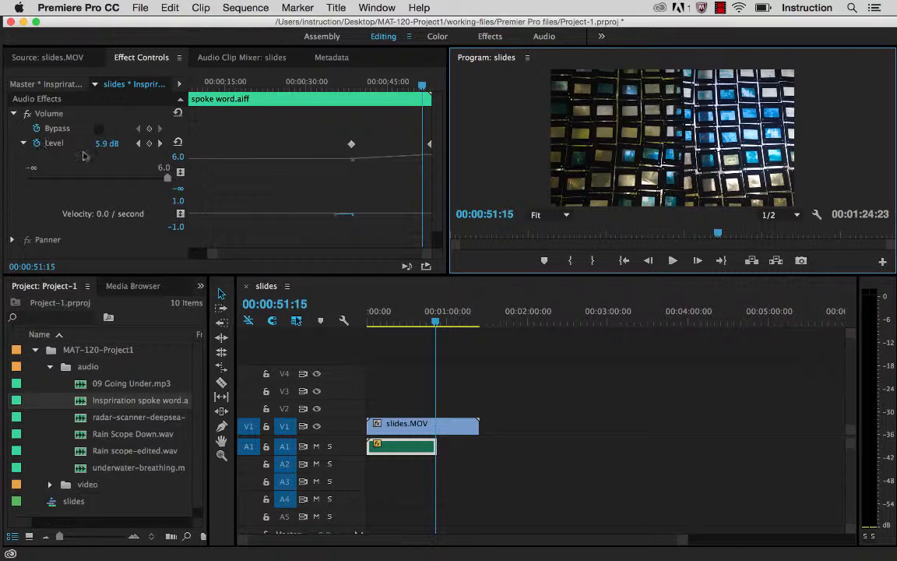
pyautogui.click(13, 114)
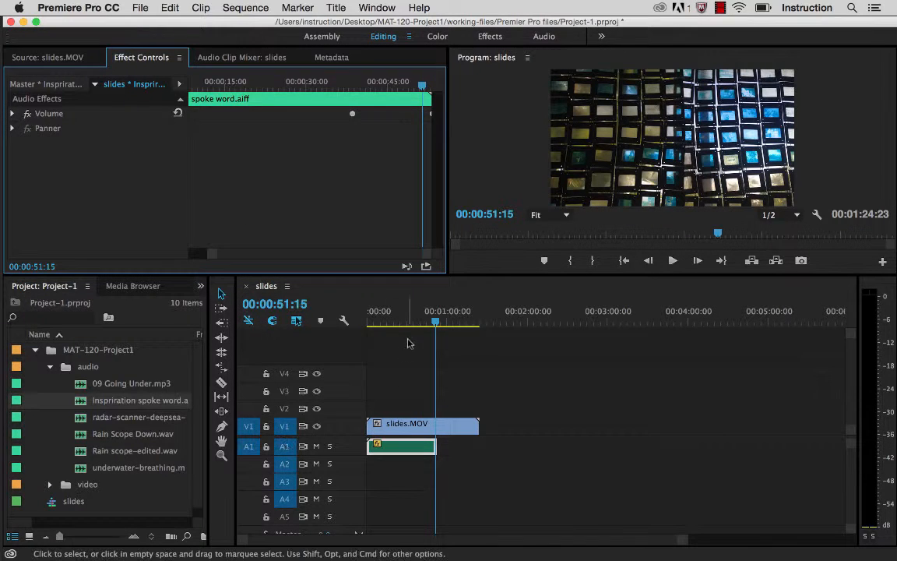
# Step: Return the playhead to the start of the slides sequence and collapse the audio bin
pyautogui.click(394, 293)
pyautogui.press('Home')
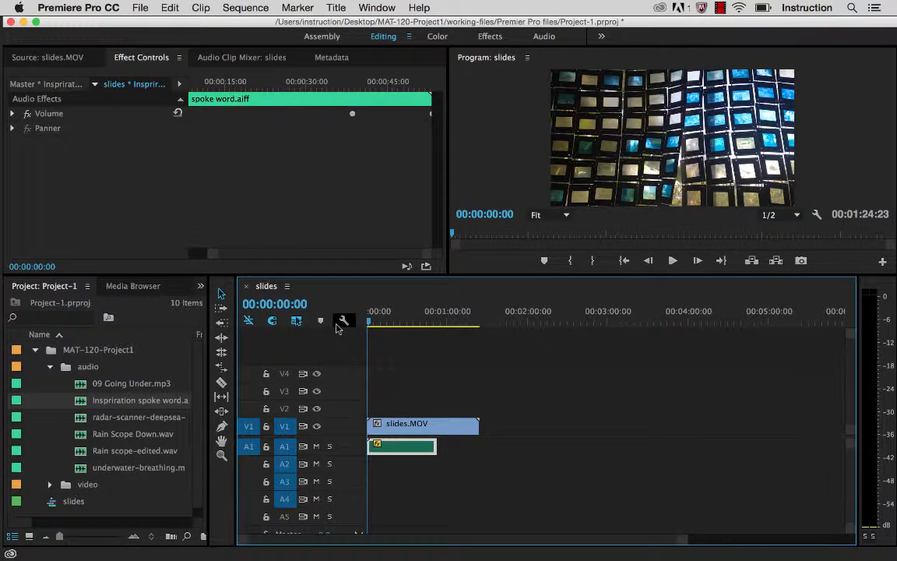
pyautogui.click(50, 367)
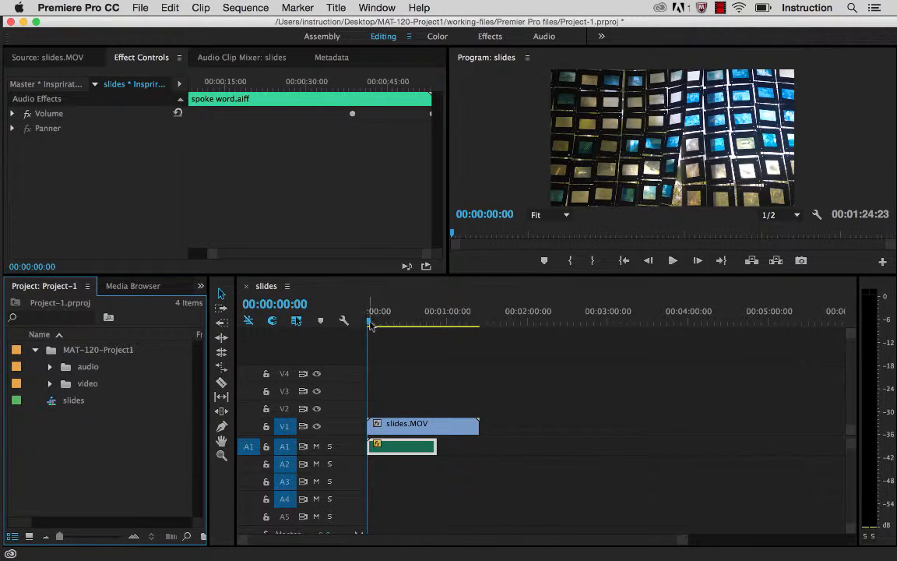
# Step: Play short sections of the first 15 seconds of the sequence to hear the narration, then return the playhead to the start
pyautogui.moveTo(370, 321); pyautogui.dragTo(387, 322)
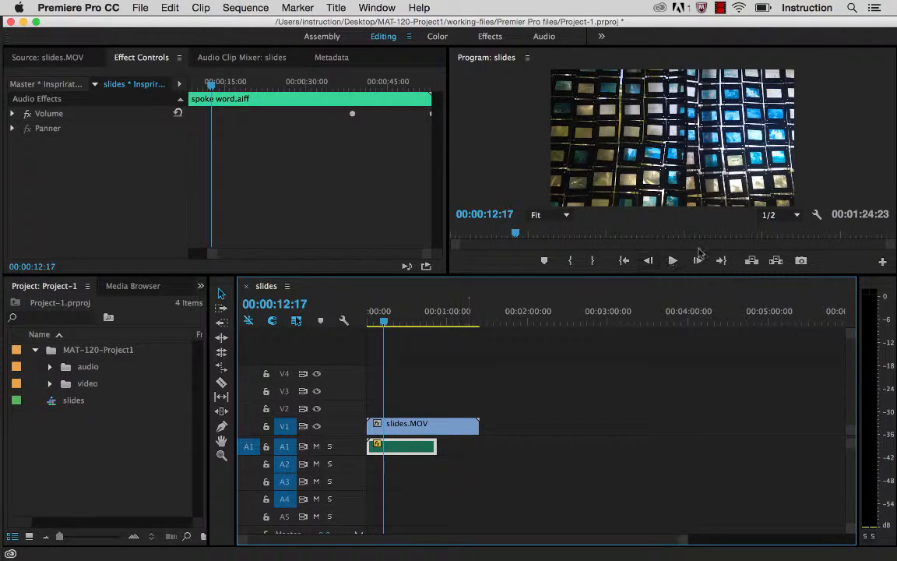
pyautogui.click(675, 264)
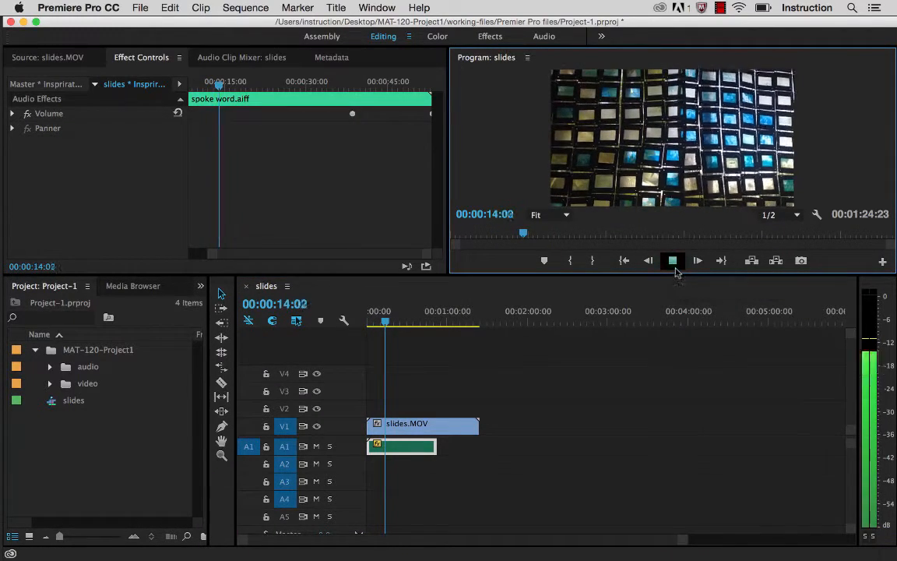
pyautogui.click(674, 265)
pyautogui.moveTo(378, 322); pyautogui.dragTo(372, 322)
pyautogui.click(673, 262)
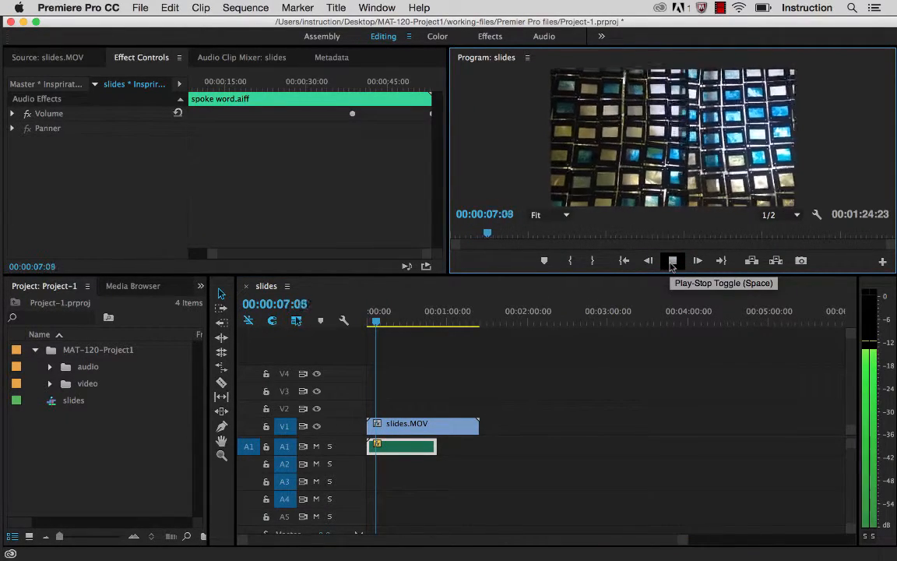
pyautogui.click(672, 262)
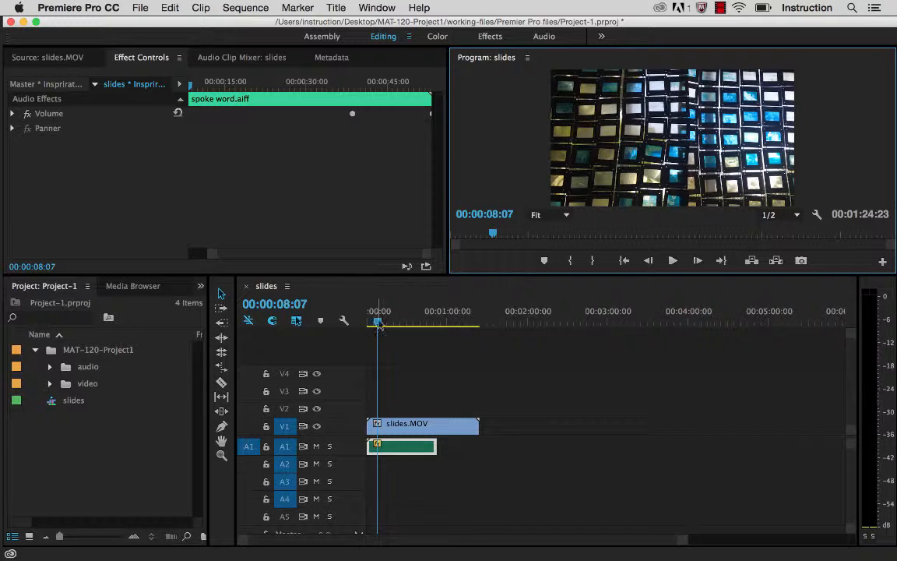
pyautogui.moveTo(378, 321); pyautogui.dragTo(361, 324)
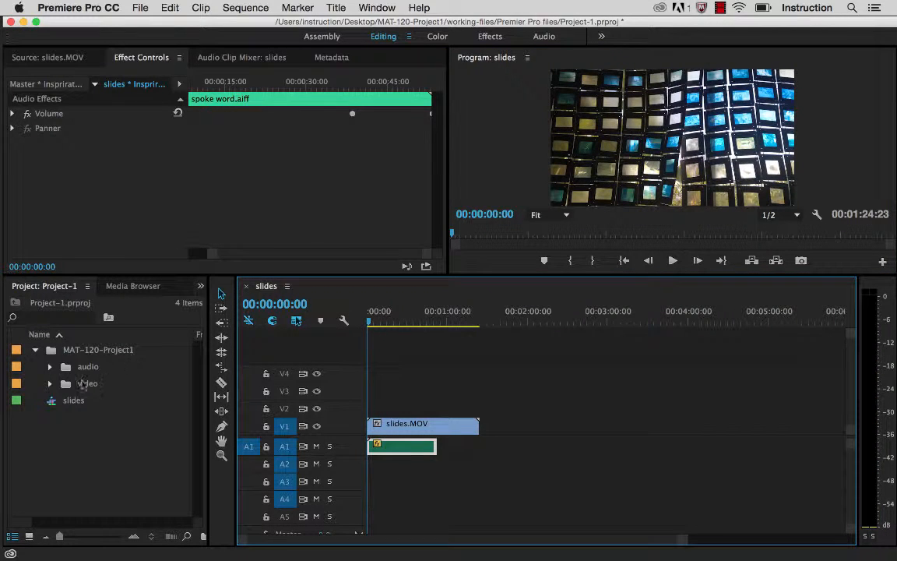
# Step: Expand the video bin and open barn swallow perched on wire.mp4 in the Source Monitor
pyautogui.click(49, 384)
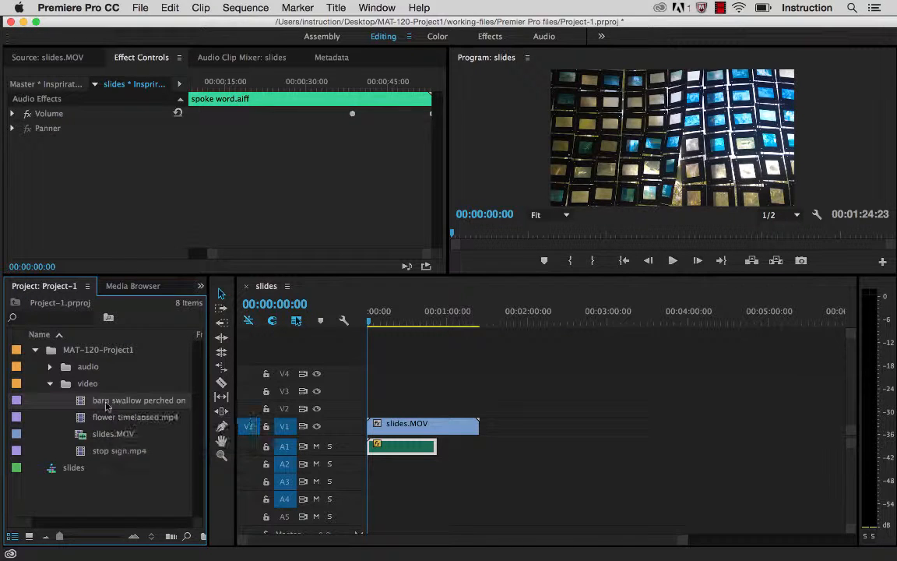
pyautogui.click(49, 59)
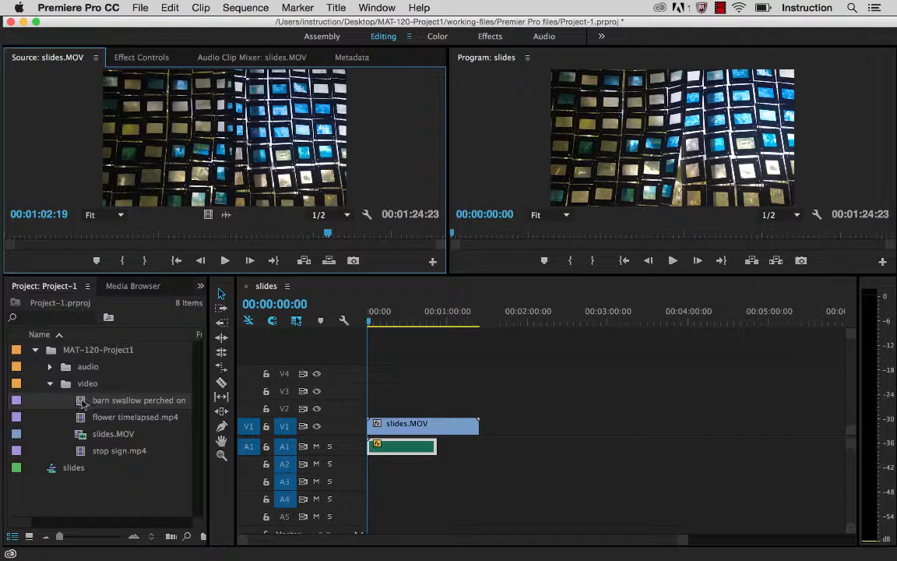
pyautogui.moveTo(82, 402); pyautogui.dragTo(210, 123)
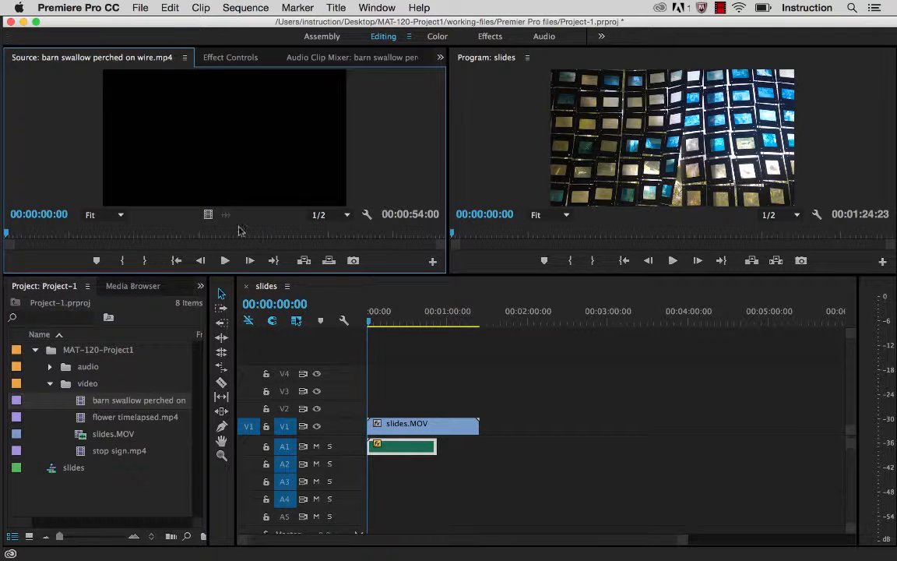
# Step: Preview the barn swallow clip up to 00:00:51:17 and place the whole clip on V2 at the start of the sequence
pyautogui.click(224, 260)
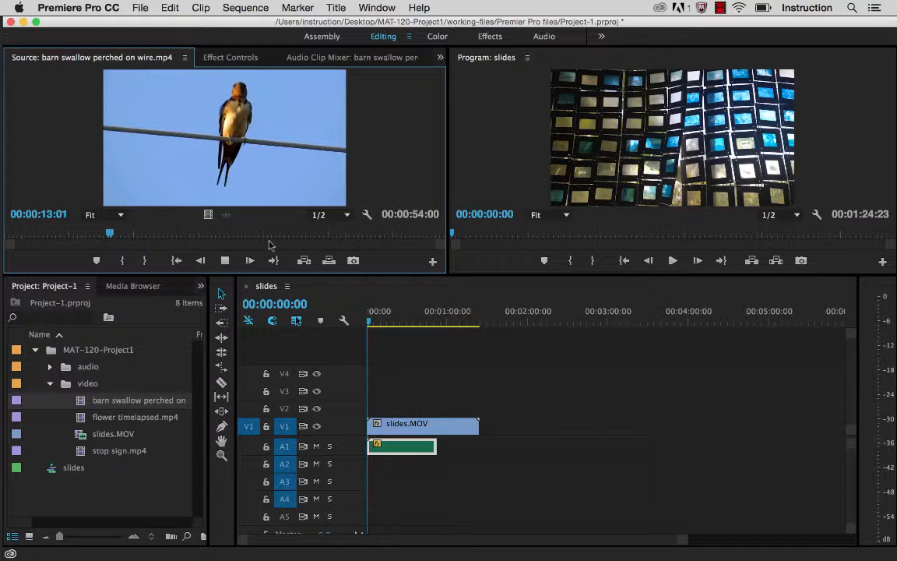
pyautogui.press('space')
pyautogui.moveTo(132, 237); pyautogui.dragTo(423, 240)
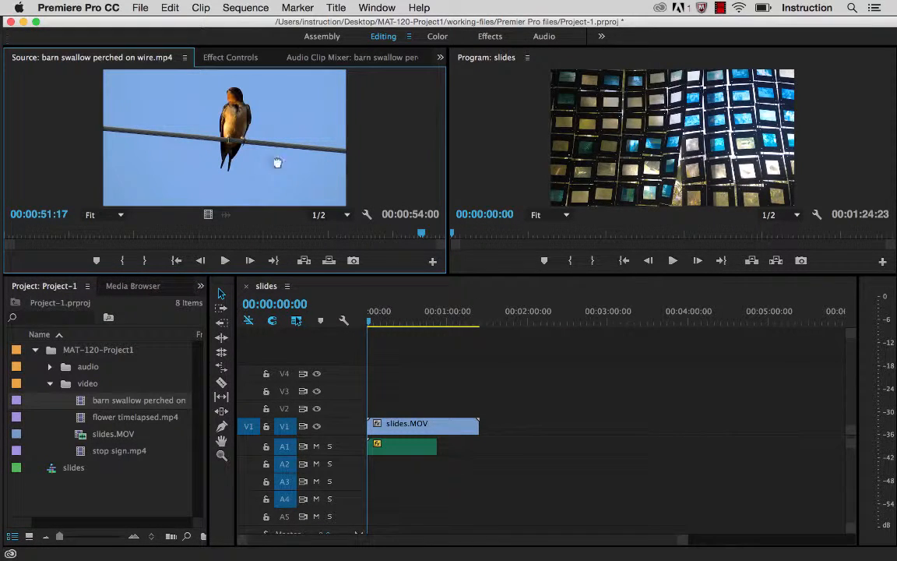
pyautogui.moveTo(278, 163); pyautogui.dragTo(385, 406)
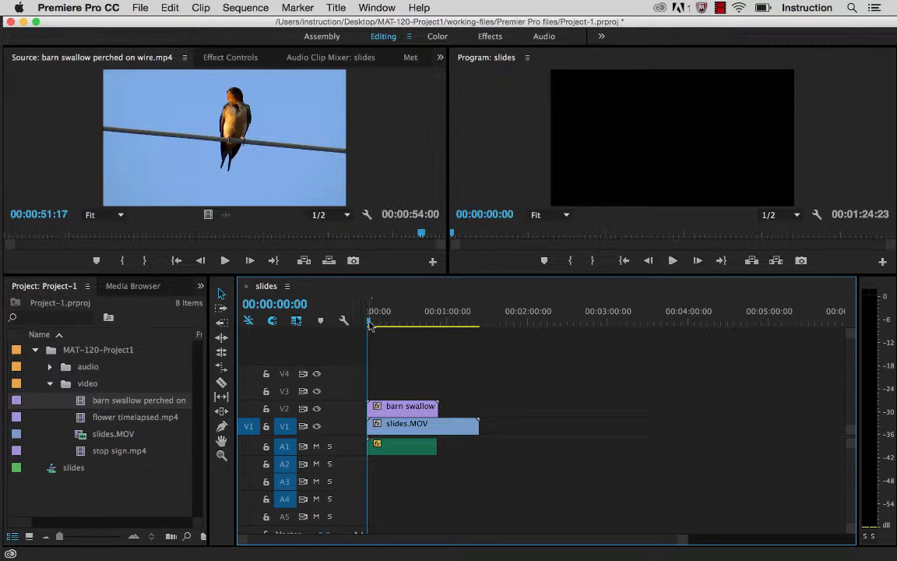
pyautogui.moveTo(370, 324)
pyautogui.mouseDown()
pyautogui.moveTo(388, 324)
pyautogui.moveTo(355, 326)
pyautogui.mouseUp()
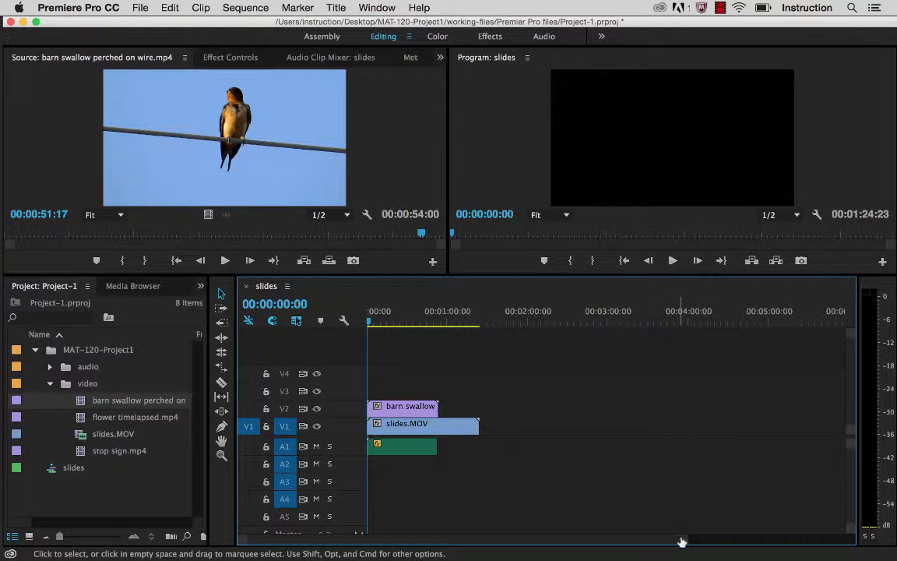
# Step: Position the playhead at 00:00:51:22 in the sequence, on the frame where the swallow spreads its wings
pyautogui.moveTo(682, 541); pyautogui.dragTo(555, 545)
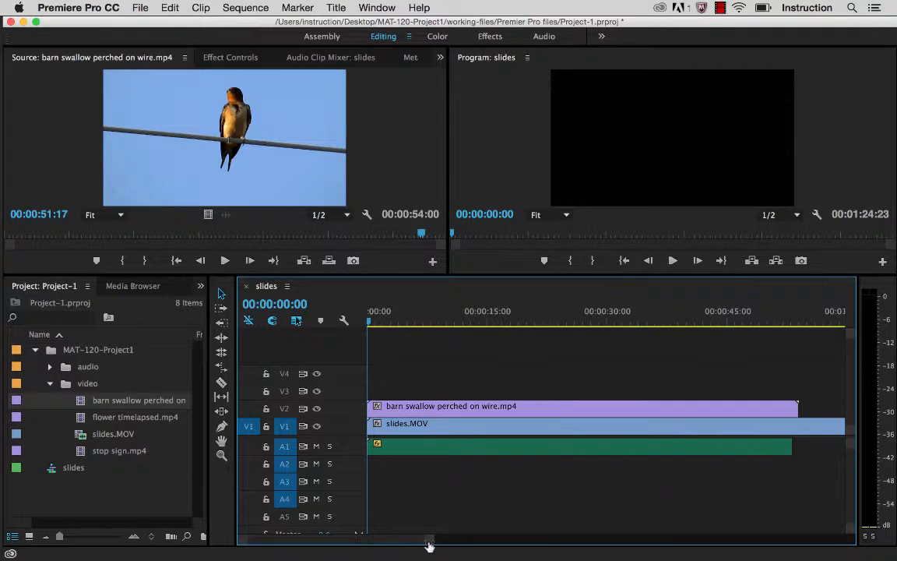
pyautogui.moveTo(429, 546); pyautogui.dragTo(425, 543)
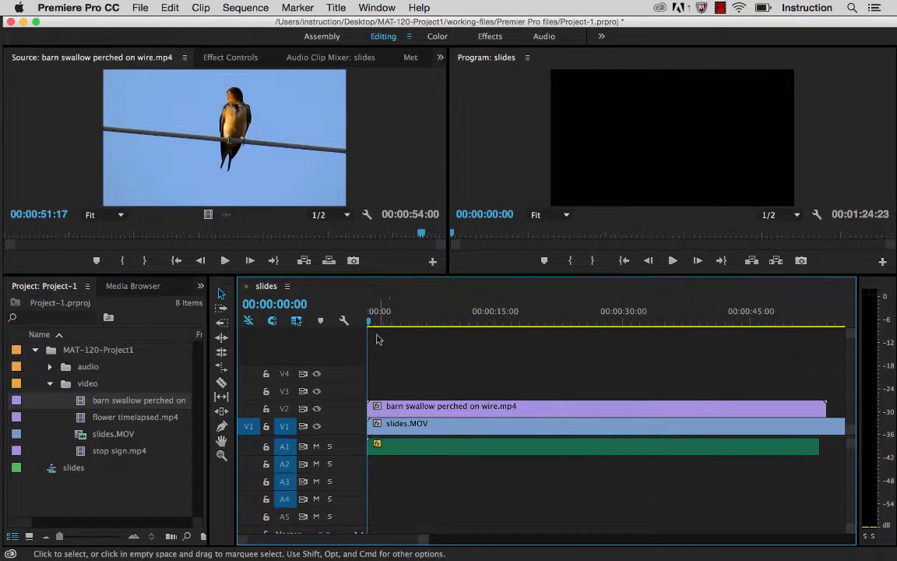
pyautogui.moveTo(375, 324); pyautogui.dragTo(779, 302)
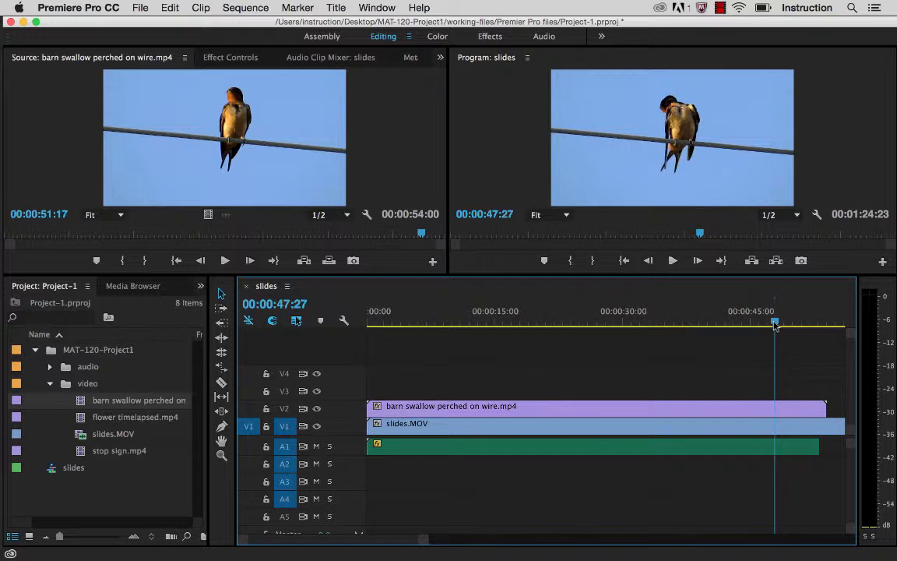
pyautogui.moveTo(775, 324); pyautogui.dragTo(807, 327)
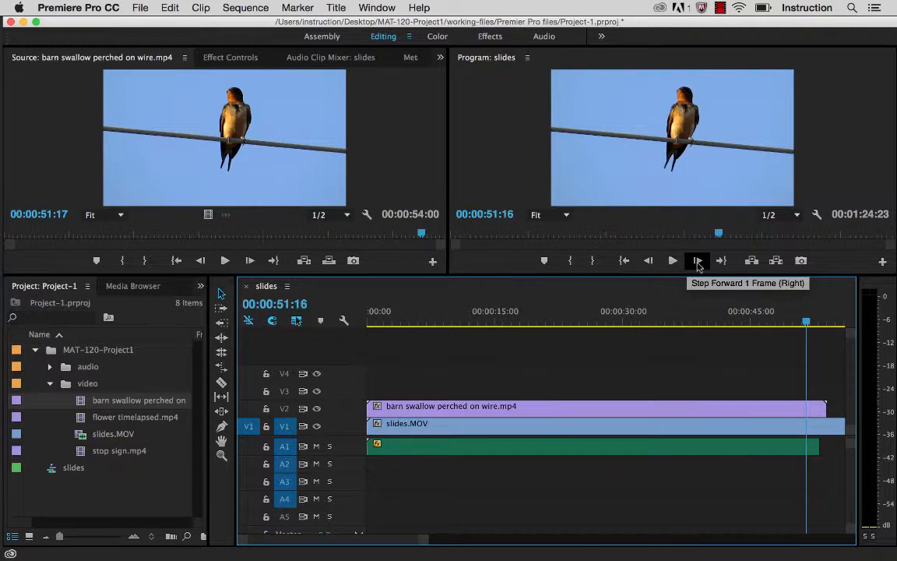
pyautogui.click(697, 261)
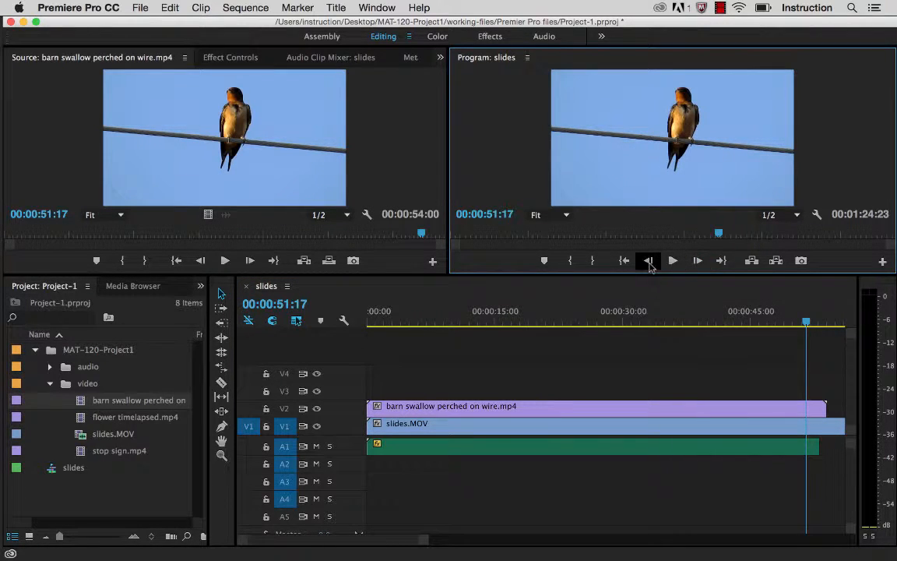
pyautogui.click(648, 261)
pyautogui.click(648, 261)
pyautogui.click(648, 261)
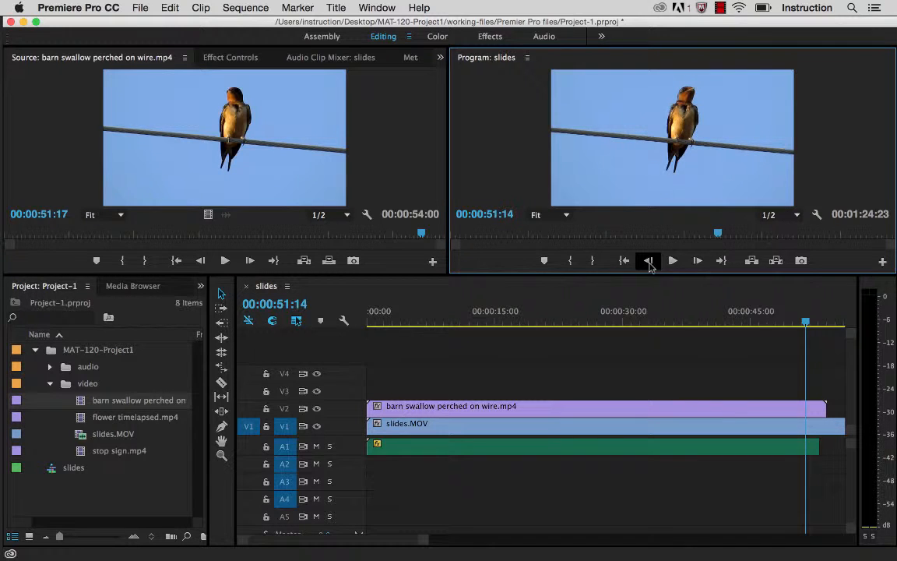
pyautogui.click(698, 261)
pyautogui.click(698, 261)
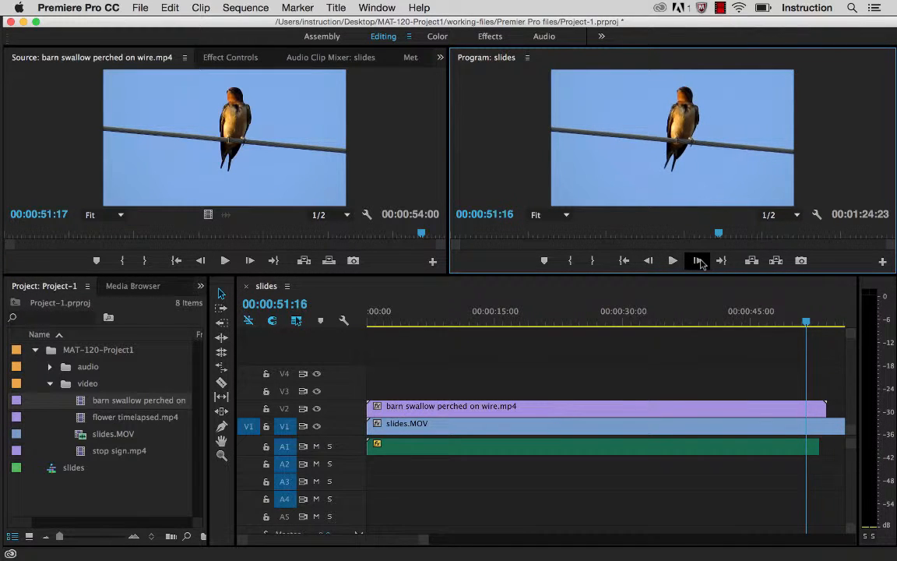
pyautogui.click(698, 260)
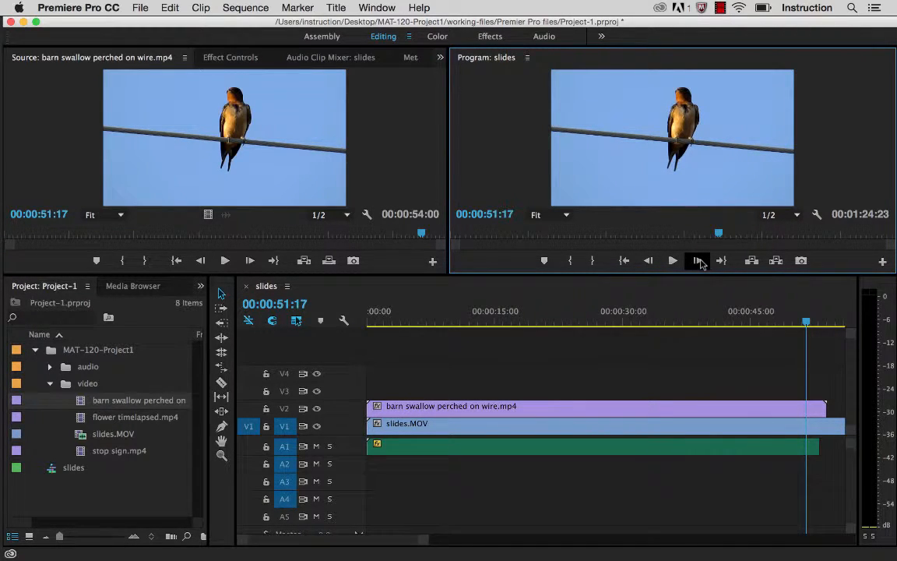
pyautogui.click(698, 261)
pyautogui.click(698, 261)
pyautogui.click(698, 261)
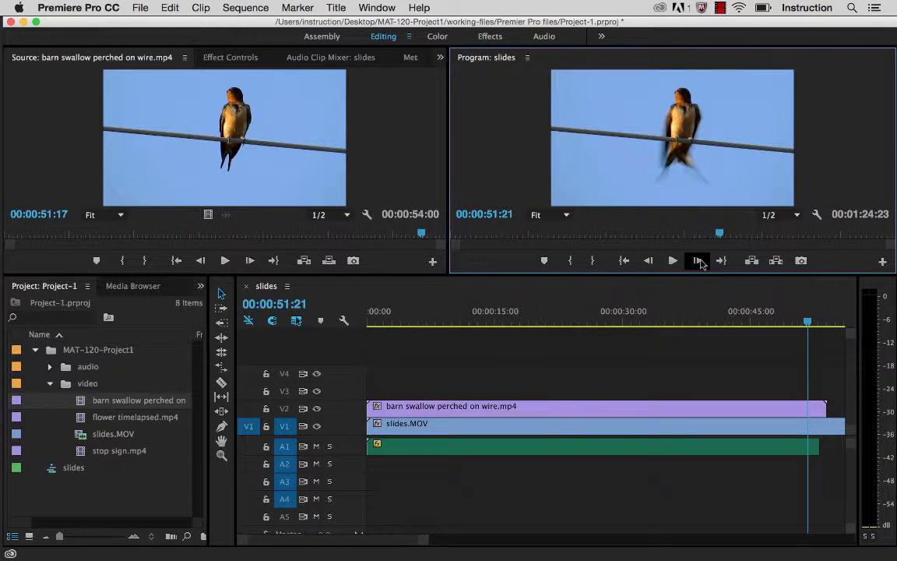
pyautogui.click(698, 261)
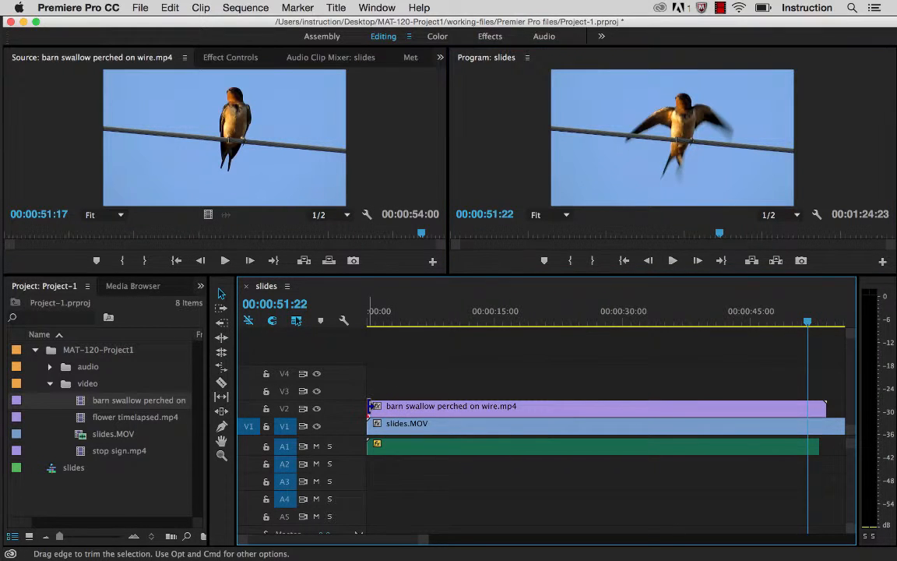
# Step: Trim the start of the barn swallow clip to 00:00:51:22 and move the remainder along V2 to about 00:00:07:20
pyautogui.moveTo(369, 406); pyautogui.dragTo(476, 410)
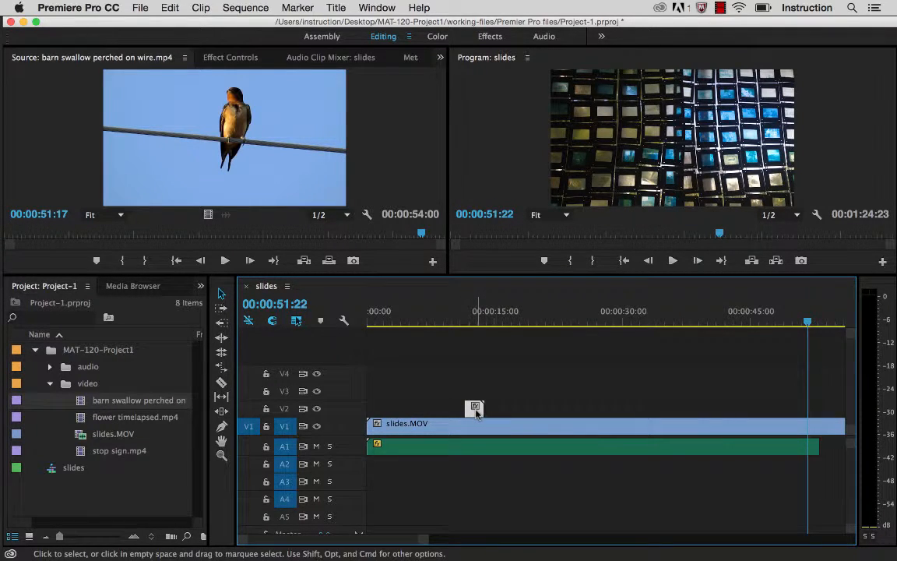
pyautogui.moveTo(476, 415); pyautogui.dragTo(433, 413)
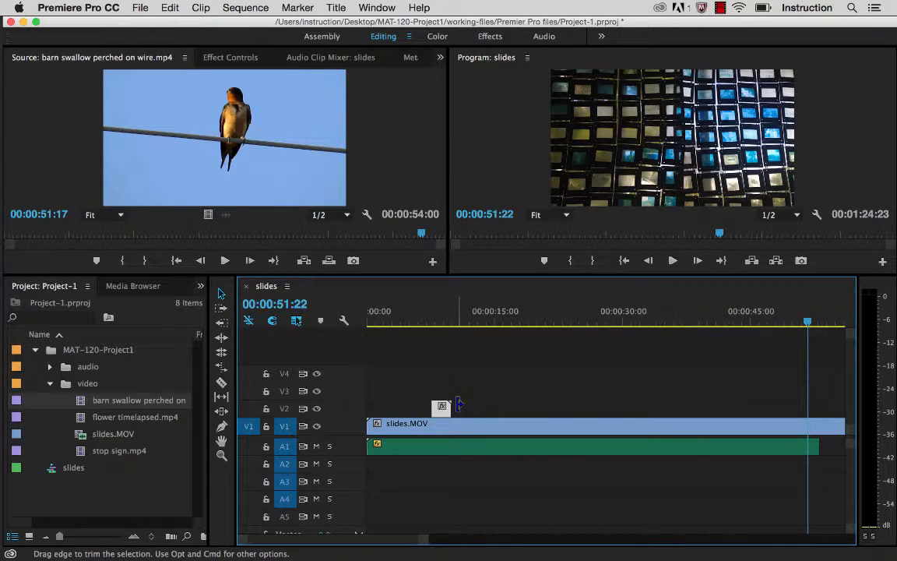
# Step: Play the sequence into the trimmed barn swallow clip to check its timing, then reposition the playhead at 00:00:06:17
pyautogui.click(422, 331)
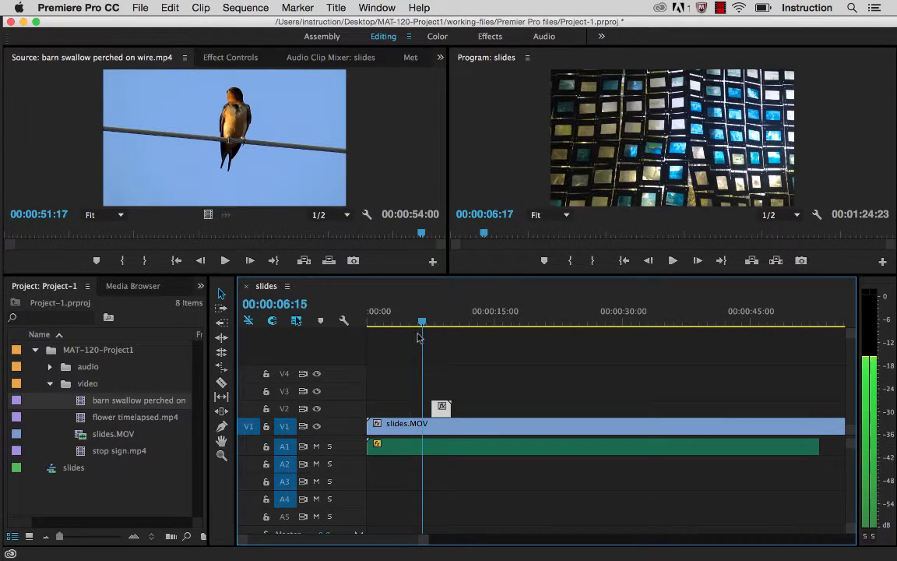
pyautogui.moveTo(419, 337); pyautogui.dragTo(391, 327)
pyautogui.click(673, 262)
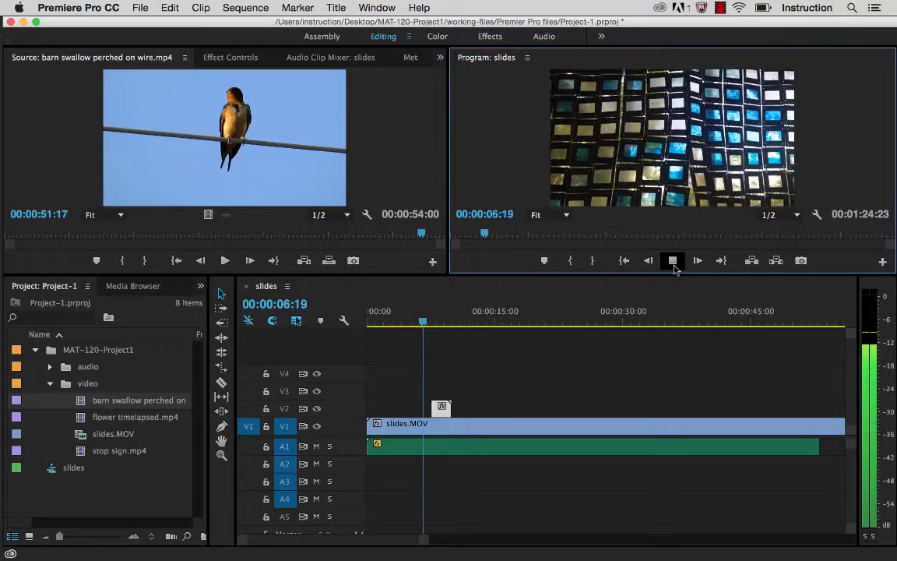
pyautogui.click(673, 262)
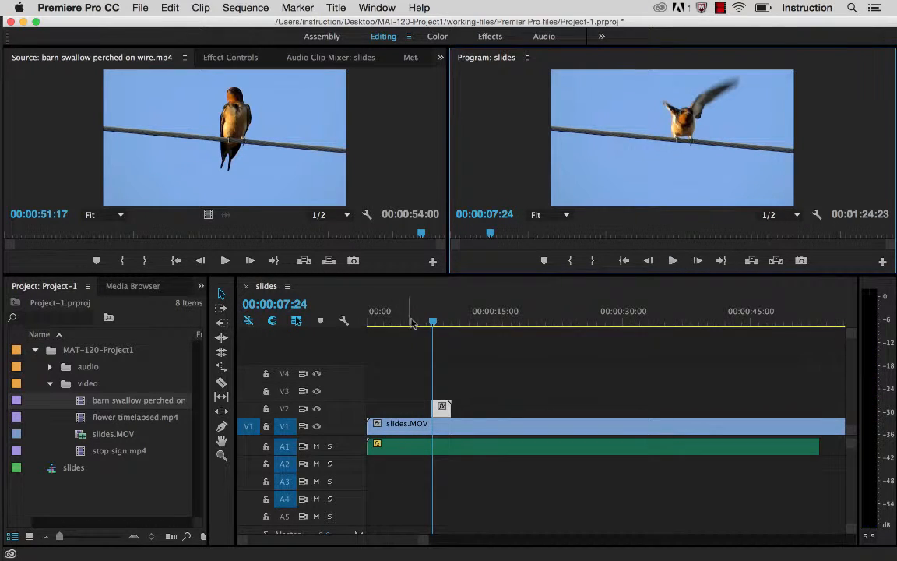
pyautogui.moveTo(433, 323); pyautogui.dragTo(422, 322)
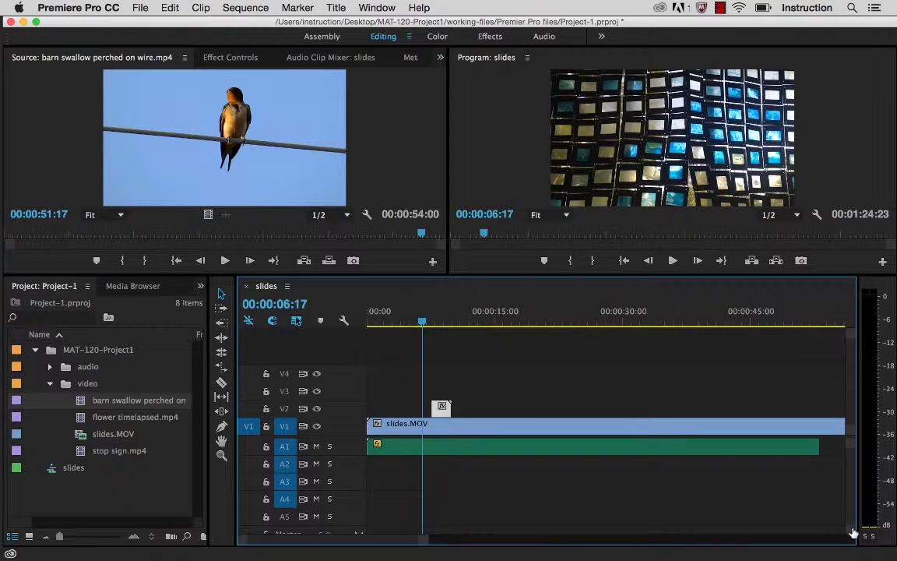
# Step: Enlarge the audio tracks to show the spoken-word waveform and play from 00:00:05:20 to 00:00:06:29 to locate the narration cue
pyautogui.moveTo(852, 533); pyautogui.dragTo(852, 520)
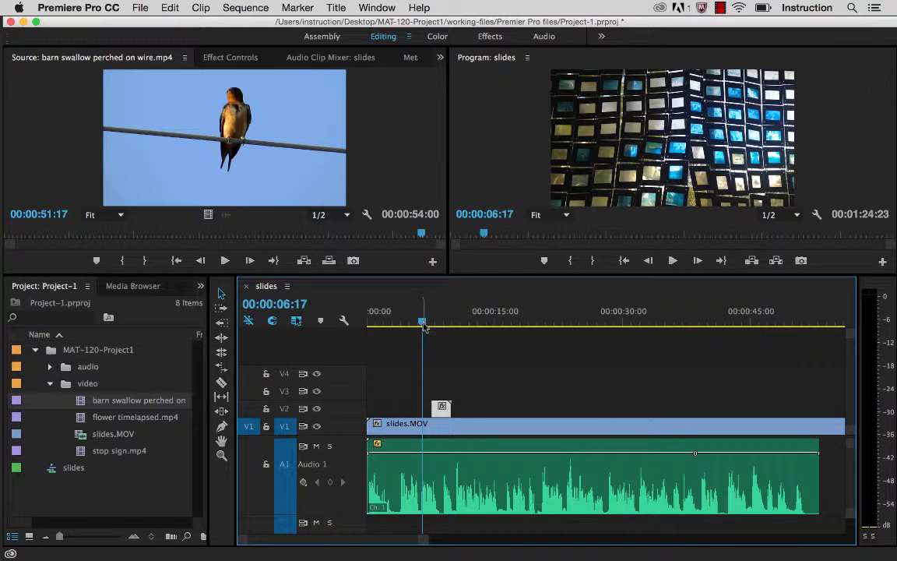
pyautogui.moveTo(423, 325); pyautogui.dragTo(417, 325)
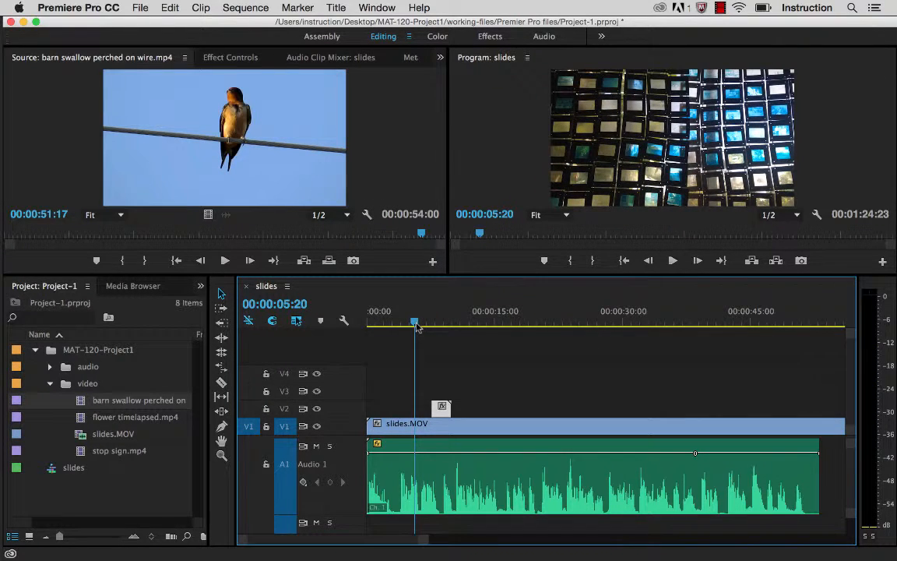
pyautogui.click(673, 262)
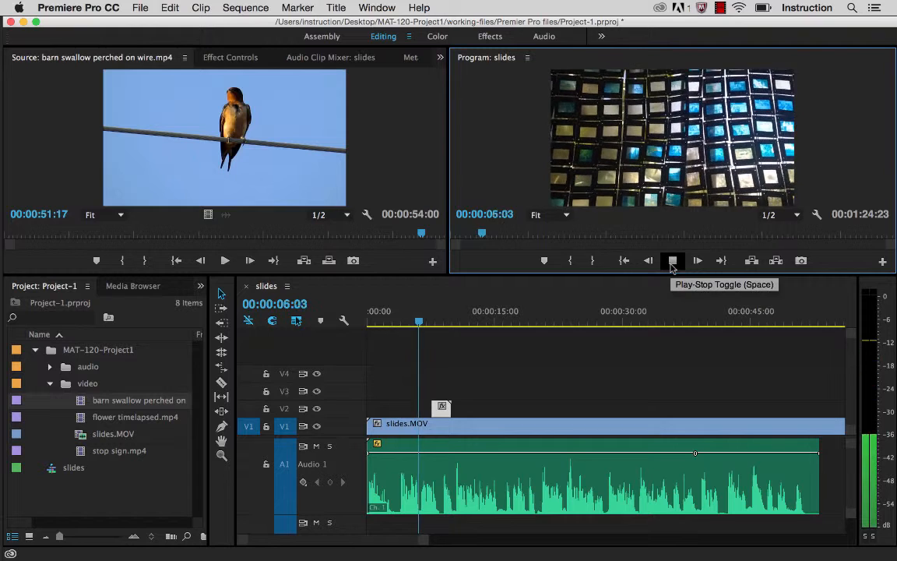
pyautogui.click(673, 262)
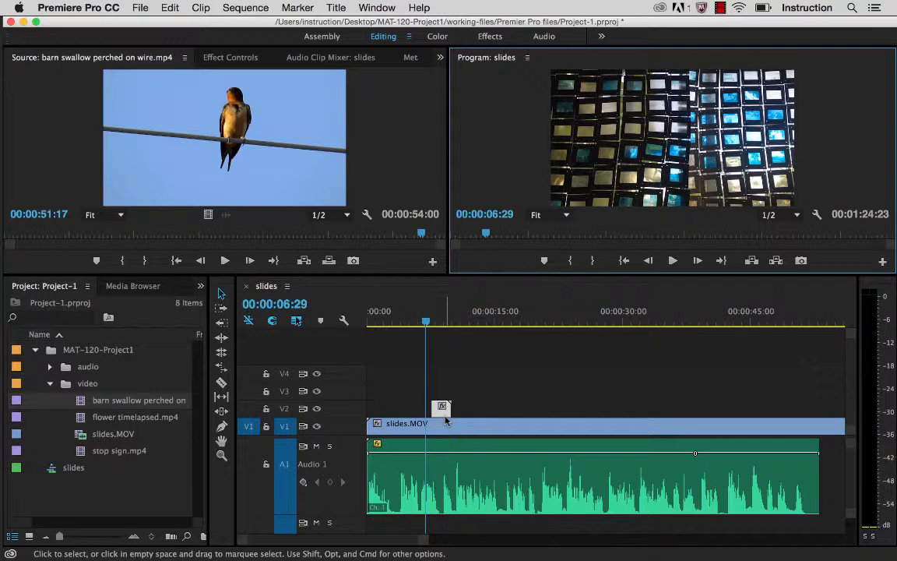
# Step: Move the barn swallow clip on V2 to start at 00:00:06:29, and extend its start back to the beginning of the sequence
pyautogui.click(442, 412)
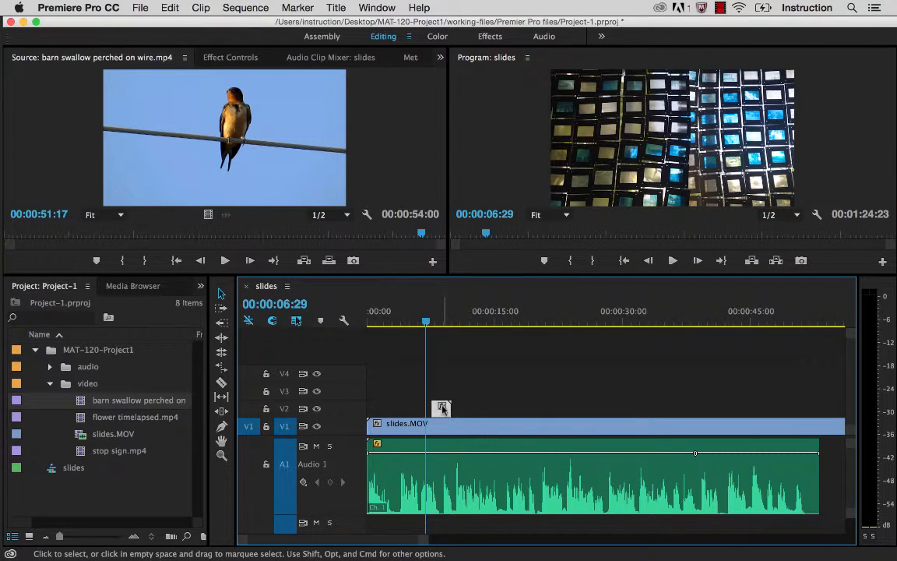
pyautogui.moveTo(442, 409); pyautogui.dragTo(435, 409)
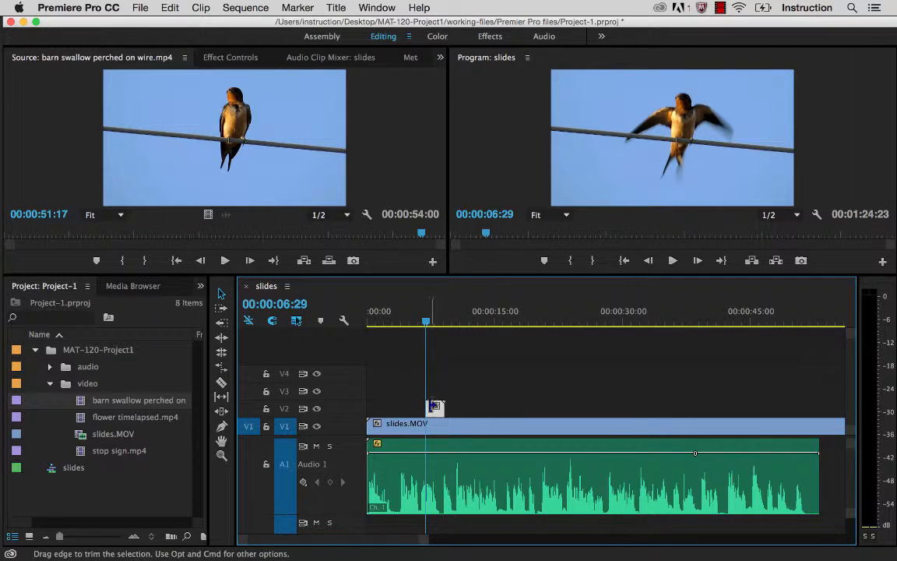
pyautogui.moveTo(430, 407); pyautogui.dragTo(365, 410)
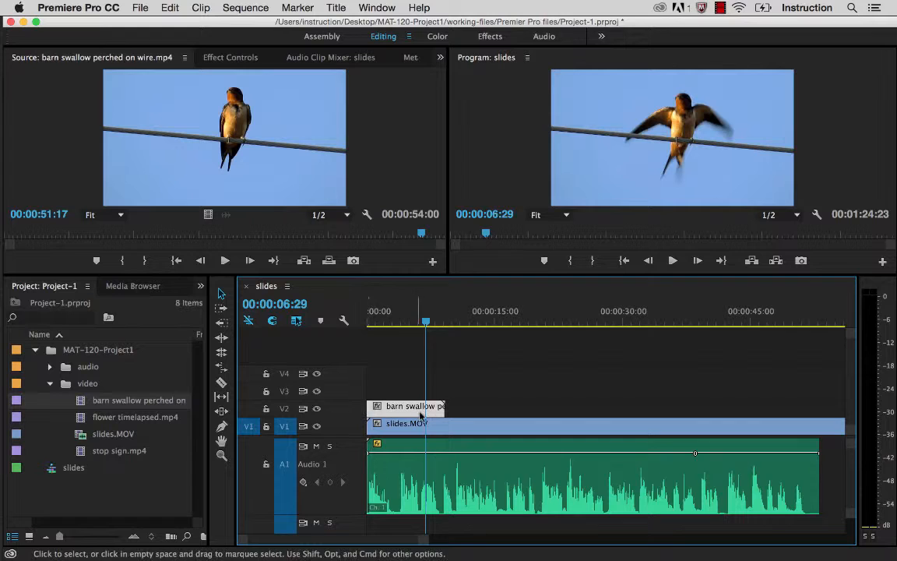
# Step: Play the sequence from the start to about 00:00:08:23 to check the extended swallow clip against the narration
pyautogui.moveTo(427, 323); pyautogui.dragTo(353, 328)
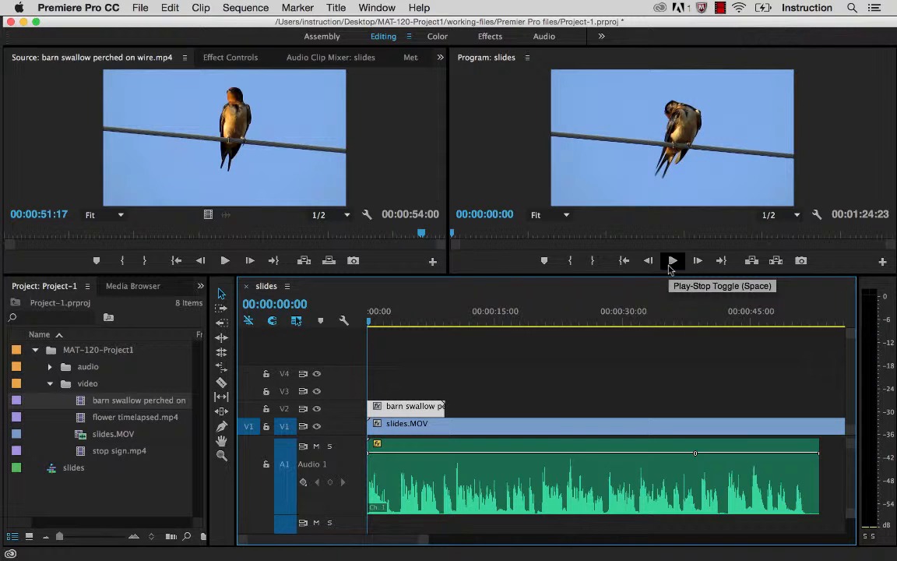
pyautogui.moveTo(372, 325); pyautogui.dragTo(407, 328)
pyautogui.click(673, 261)
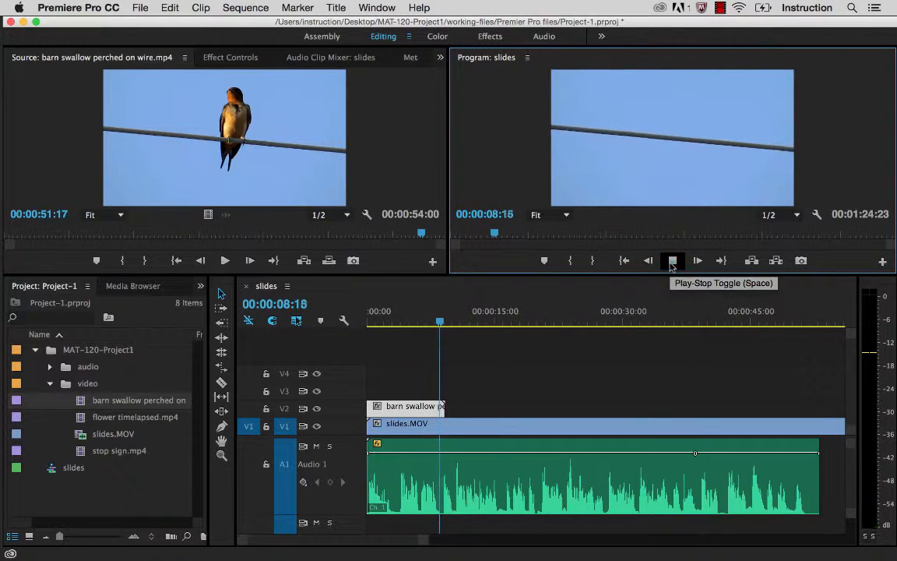
pyautogui.click(673, 262)
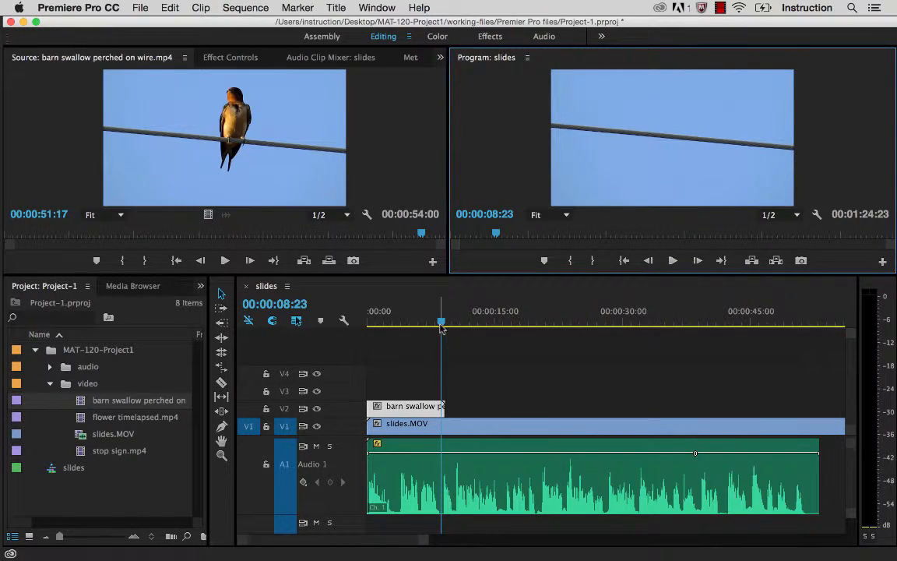
# Step: Replay the opening seconds and the passage from 00:00:08:19 to 00:00:10:10 to check the cut from the swallow to the slides
pyautogui.moveTo(442, 321); pyautogui.dragTo(358, 319)
pyautogui.click(673, 261)
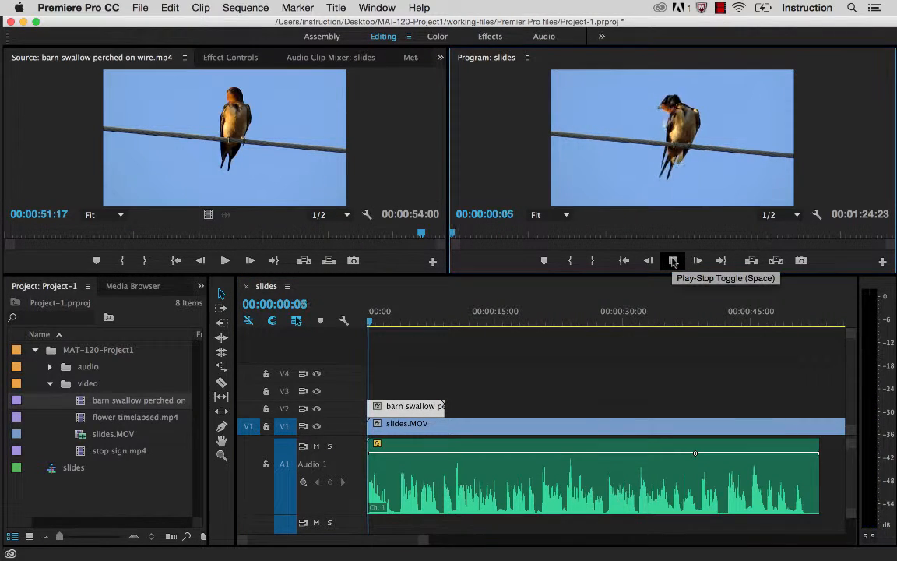
pyautogui.click(673, 261)
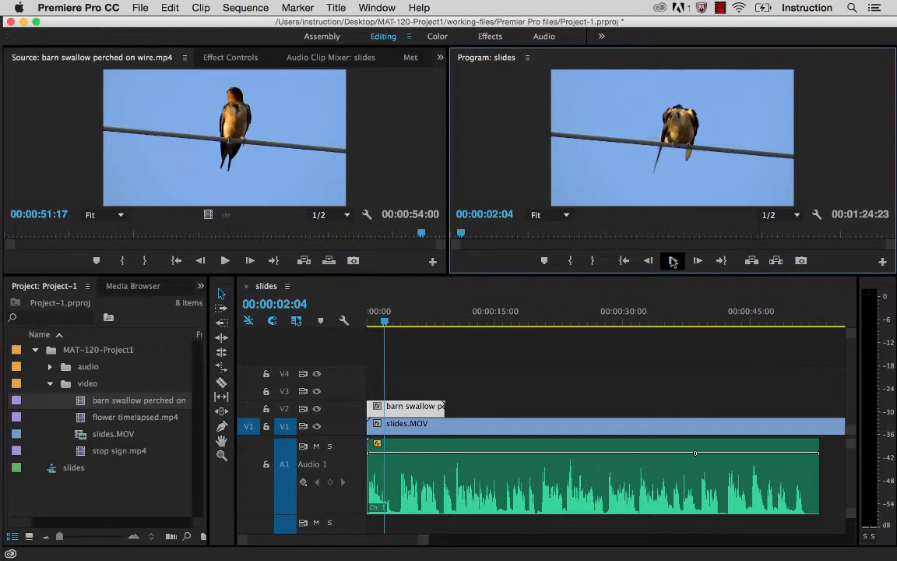
pyautogui.moveTo(384, 322); pyautogui.dragTo(442, 323)
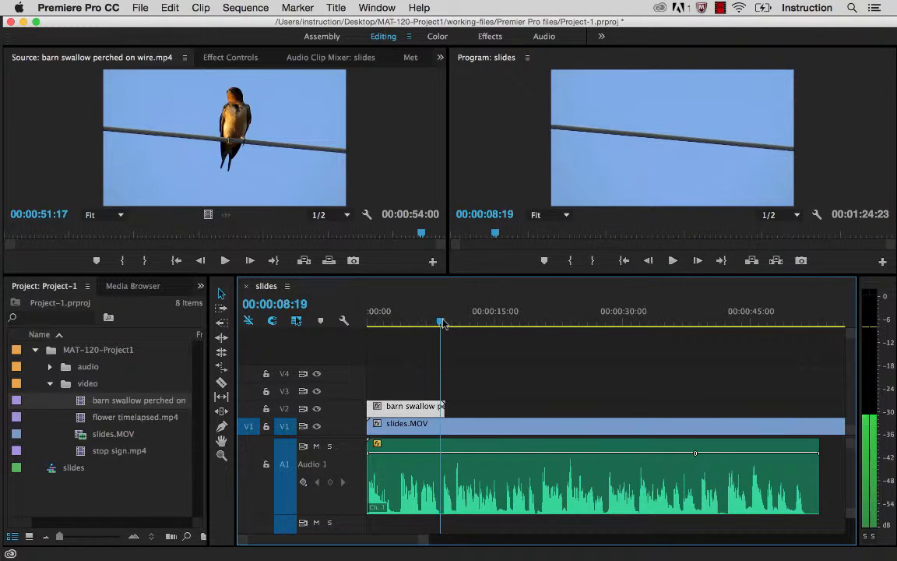
pyautogui.click(673, 261)
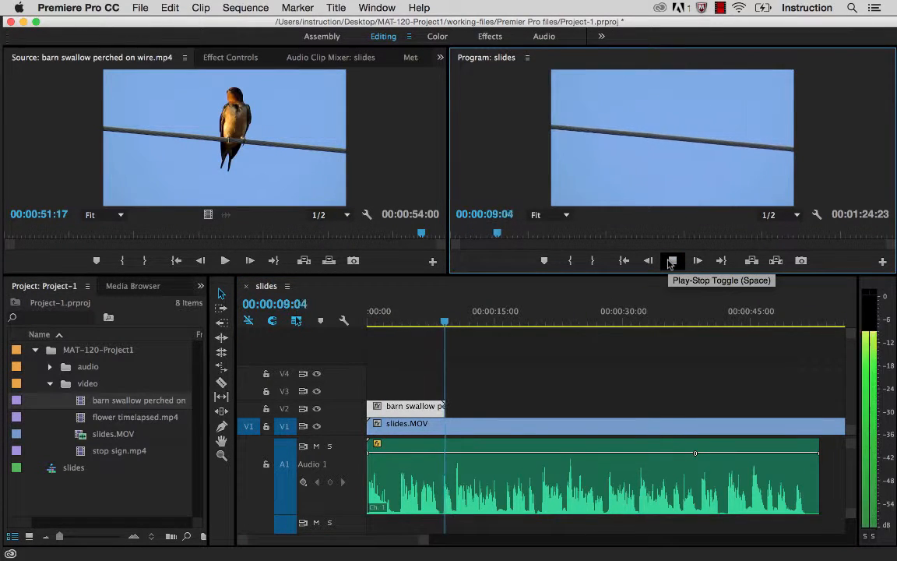
pyautogui.click(673, 261)
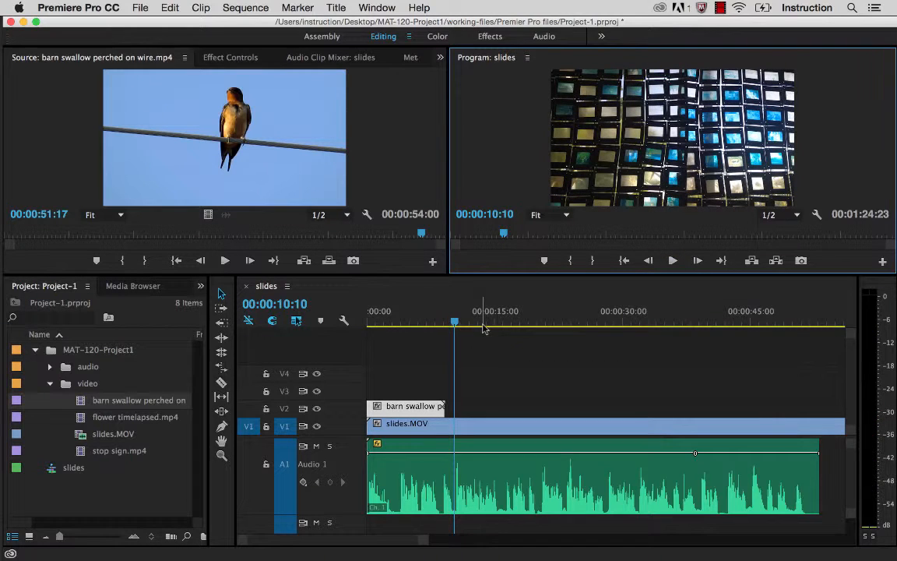
# Step: Return the playhead to 00:00:00:00 and select the barn swallow clip on V2
pyautogui.click(434, 427)
pyautogui.moveTo(456, 323); pyautogui.dragTo(348, 322)
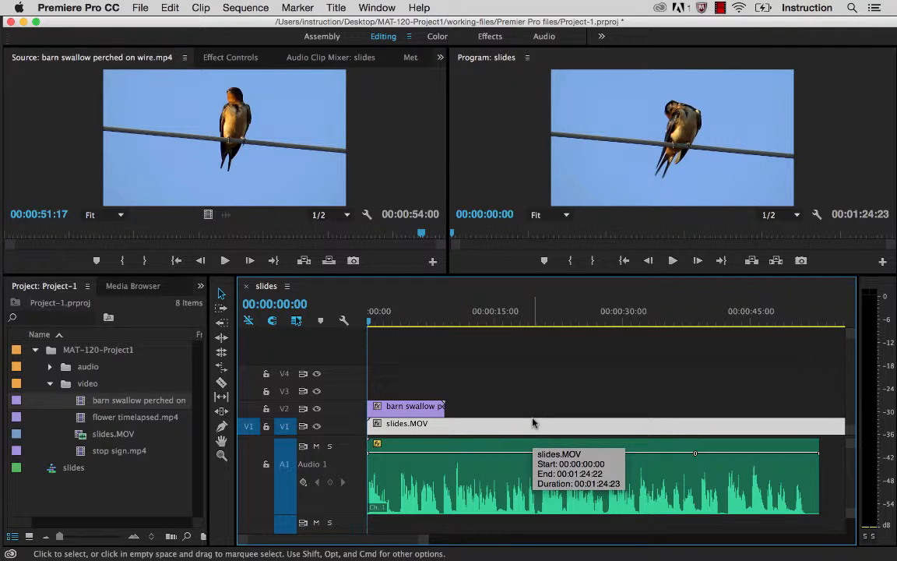
pyautogui.click(415, 408)
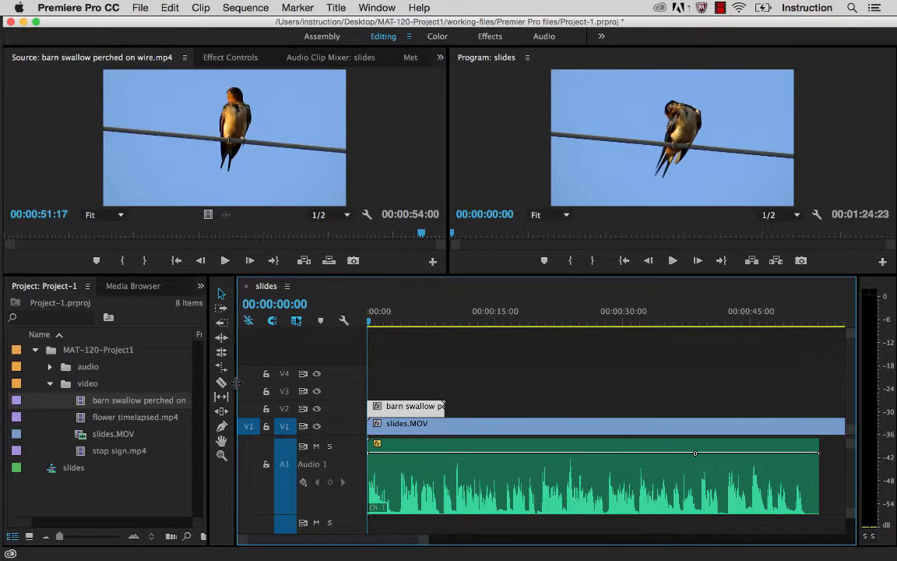
# Step: Search the effects for "ultra" and apply the Ultra Key effect to the barn swallow clip on V2
pyautogui.moveTo(236, 382); pyautogui.dragTo(288, 383)
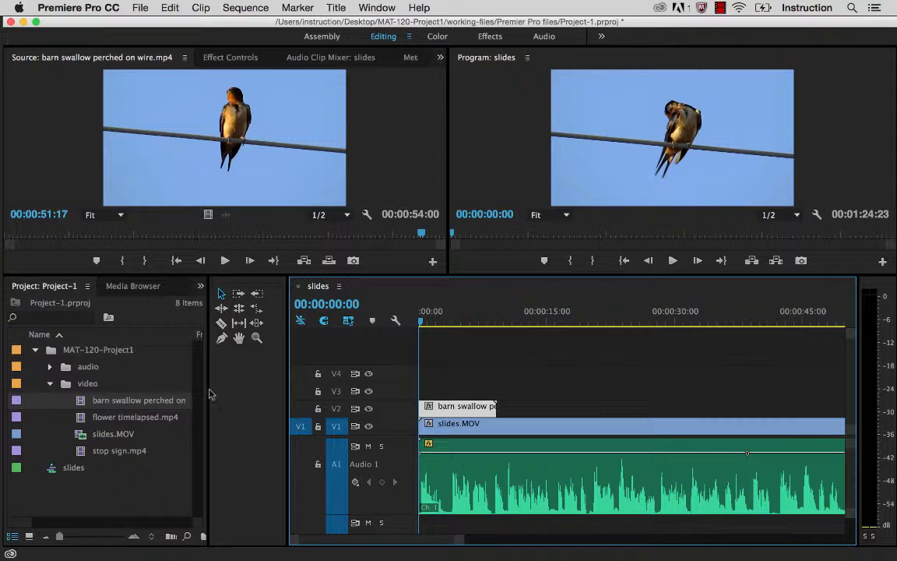
pyautogui.moveTo(208, 390); pyautogui.dragTo(269, 382)
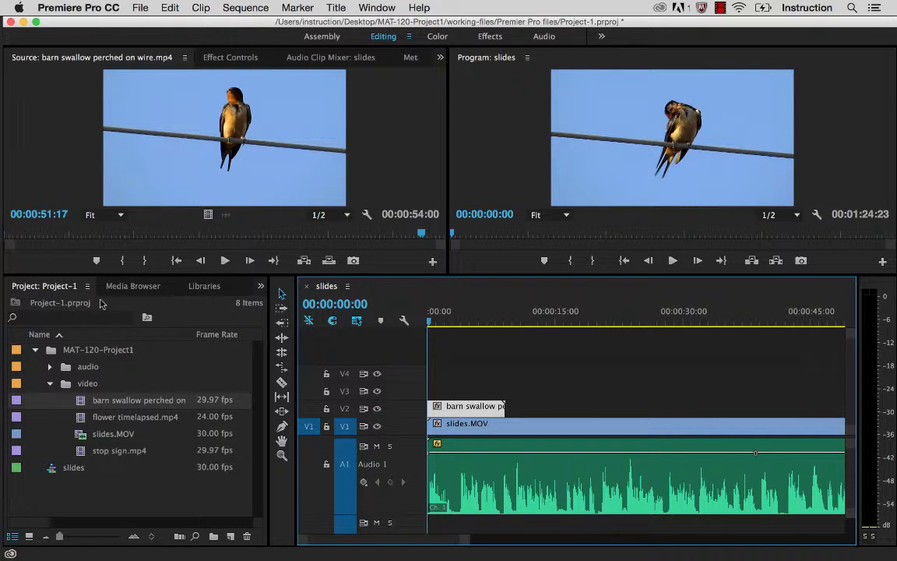
pyautogui.click(261, 289)
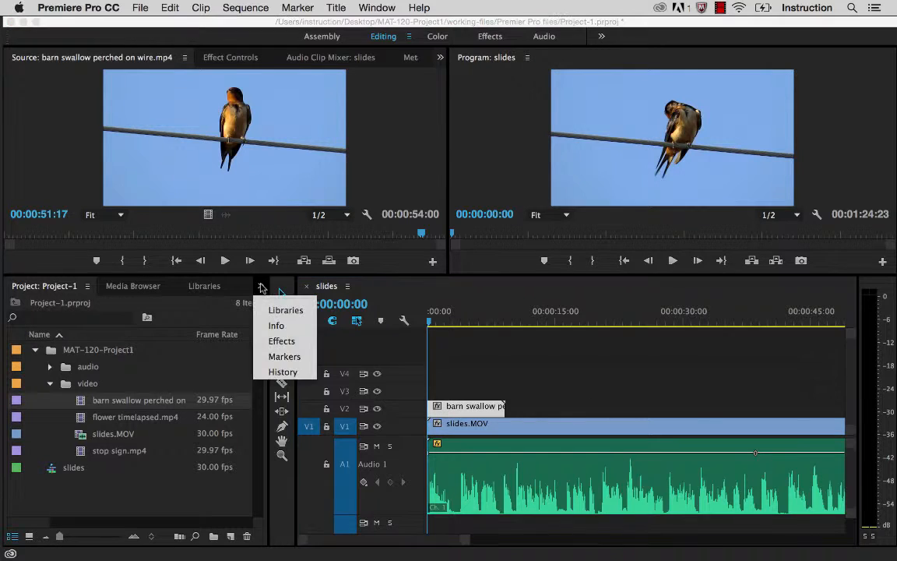
pyautogui.click(280, 343)
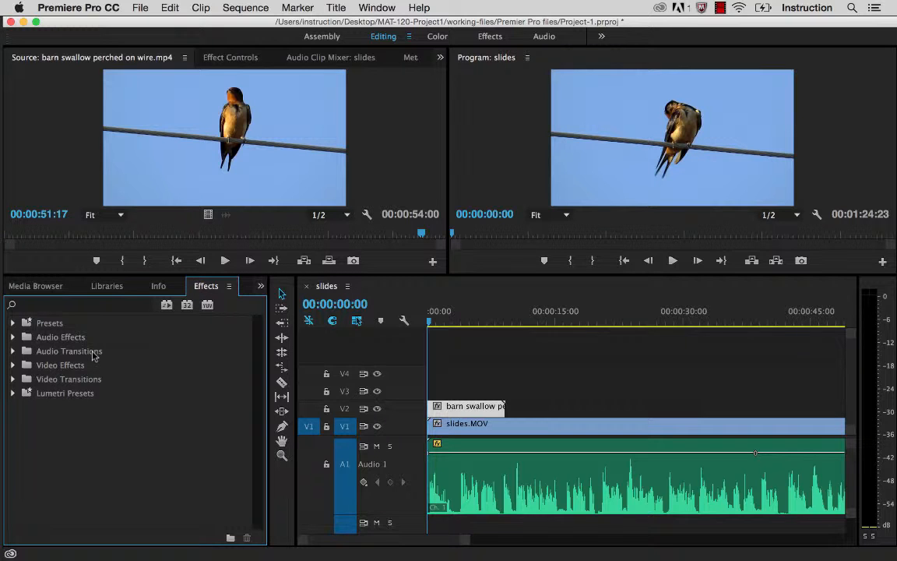
pyautogui.click(29, 304)
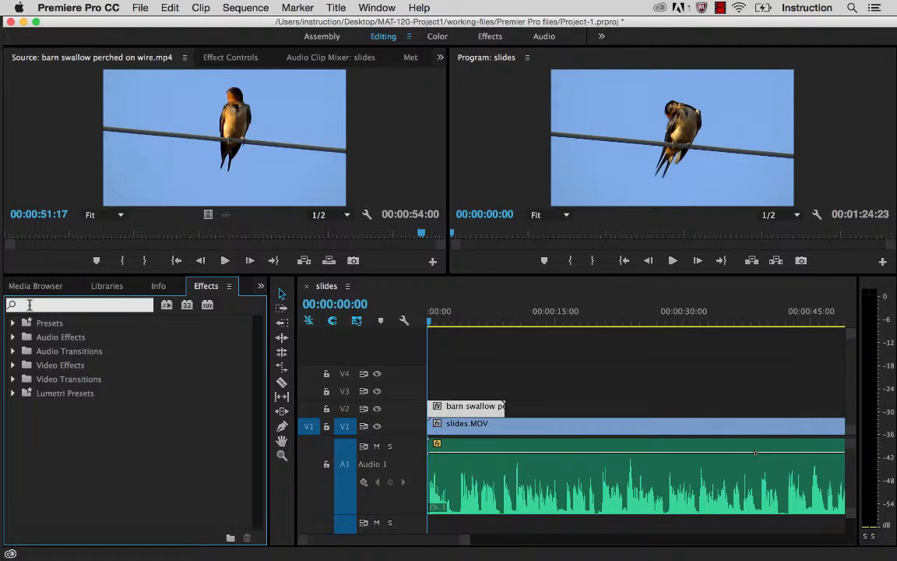
pyautogui.write('ultra')
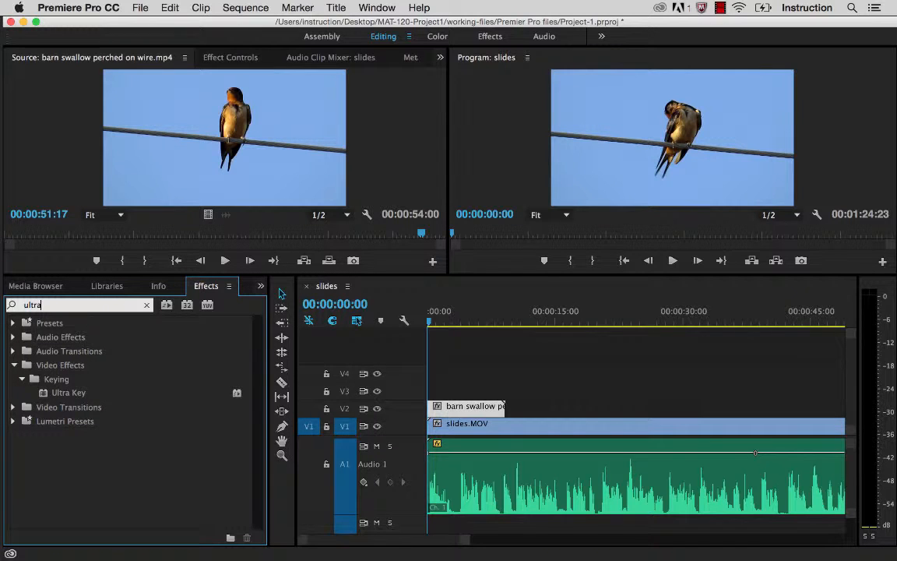
pyautogui.click(66, 393)
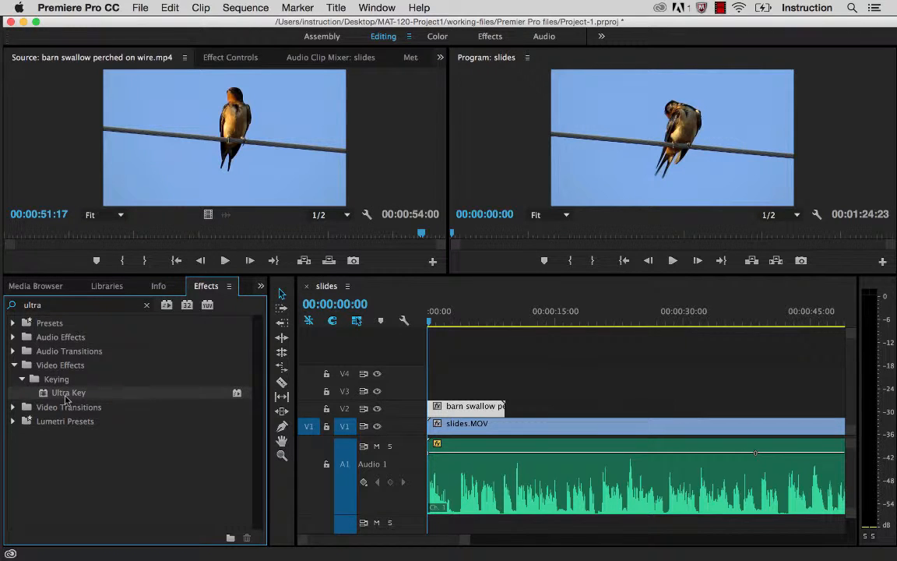
pyautogui.moveTo(43, 395); pyautogui.dragTo(462, 413)
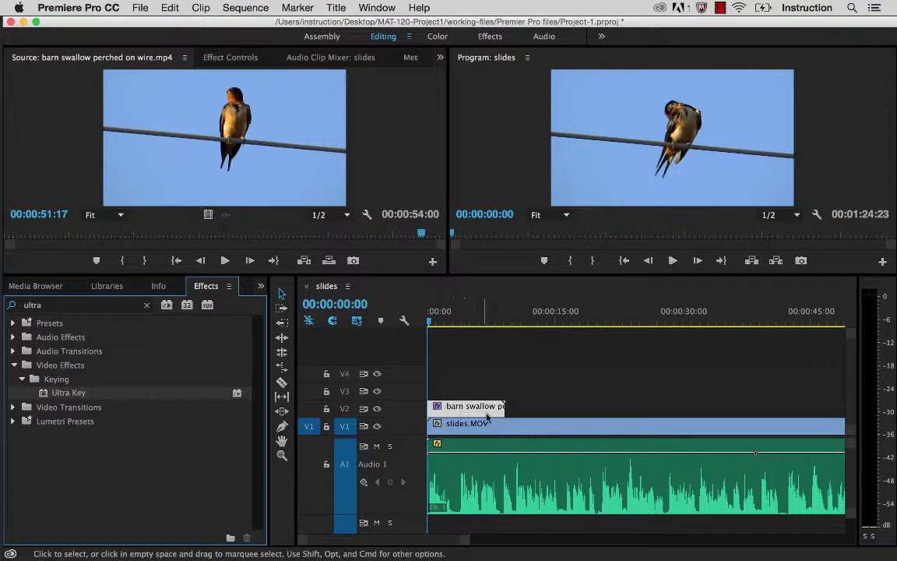
# Step: Enlarge the clip's effect settings and the program preview, and sample the blue sky behind the swallow as the Ultra Key's key color
pyautogui.click(483, 414)
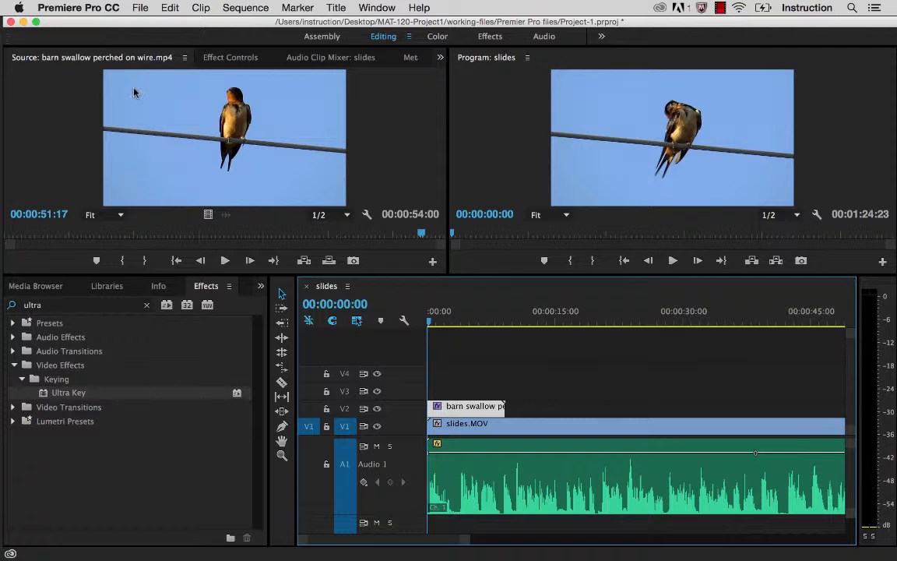
pyautogui.click(238, 61)
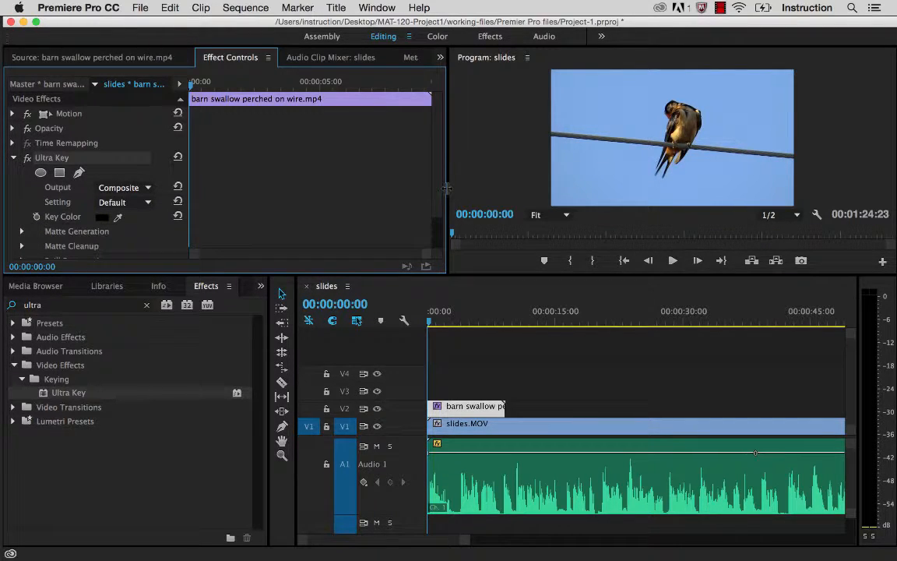
pyautogui.moveTo(447, 188); pyautogui.dragTo(508, 187)
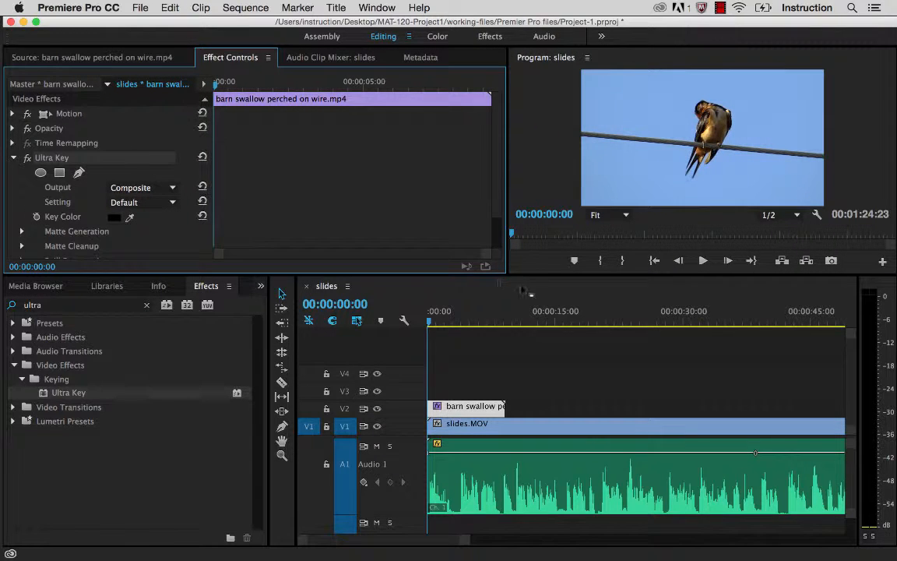
pyautogui.moveTo(524, 274); pyautogui.dragTo(521, 387)
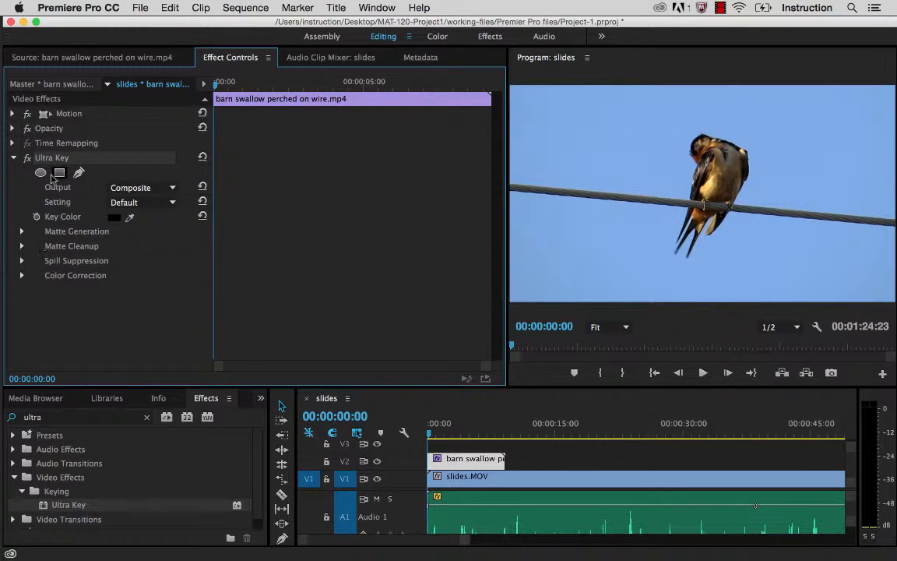
pyautogui.click(128, 219)
pyautogui.click(568, 161)
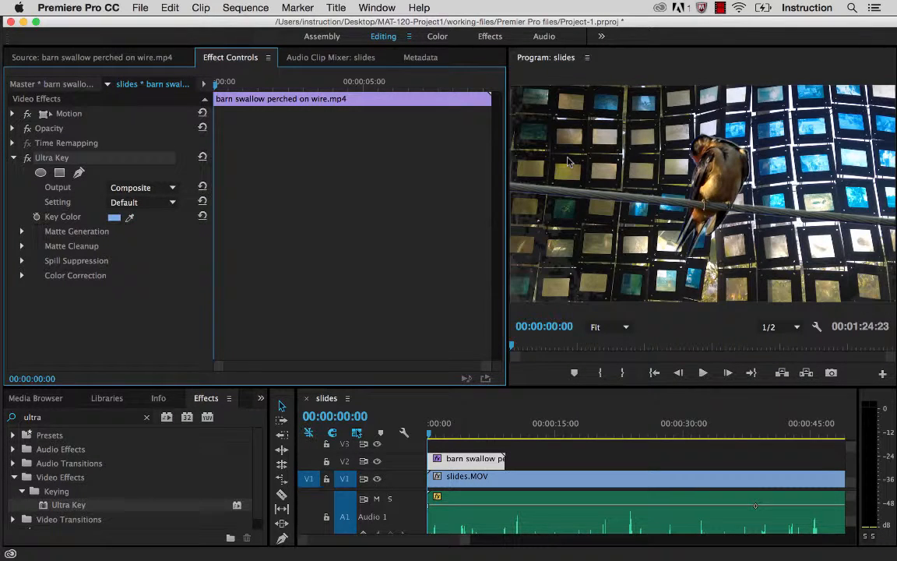
# Step: Play the keyed swallow over the slides from the start to about 00:00:02:18, and return the playhead to 00:00:00:00
pyautogui.click(703, 373)
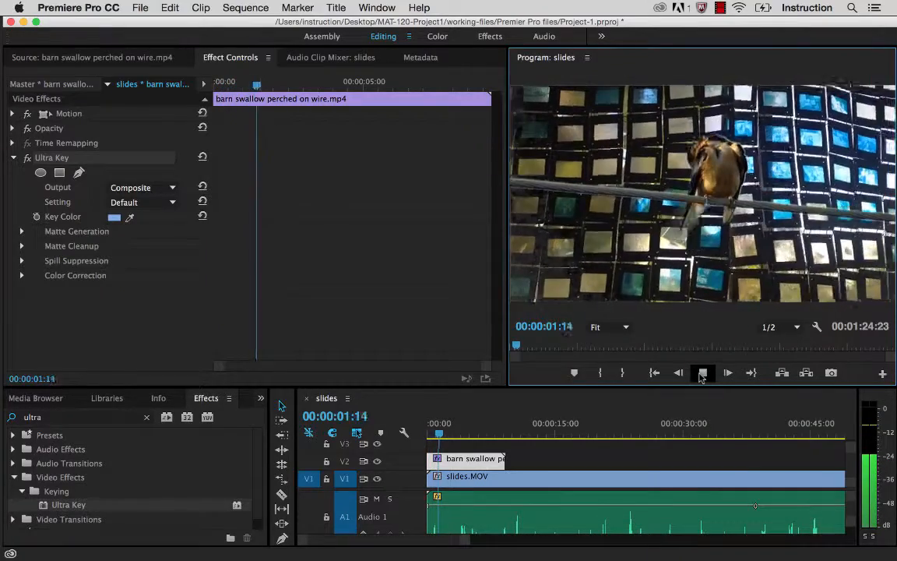
pyautogui.click(702, 373)
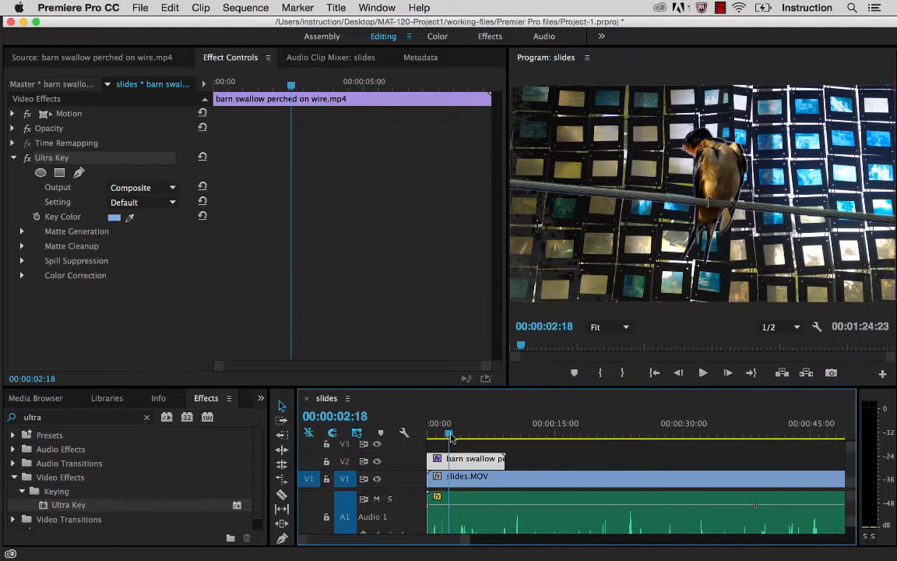
pyautogui.moveTo(451, 438); pyautogui.dragTo(410, 432)
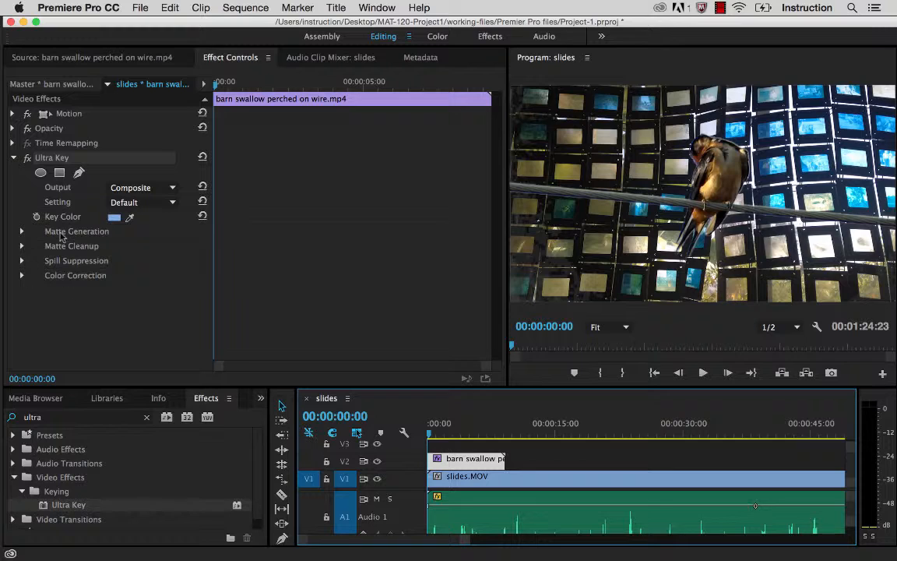
# Step: Set the Ultra Key's Matte Cleanup Choke to 100 and enlarge the program preview to inspect the keyed edges
pyautogui.click(73, 288)
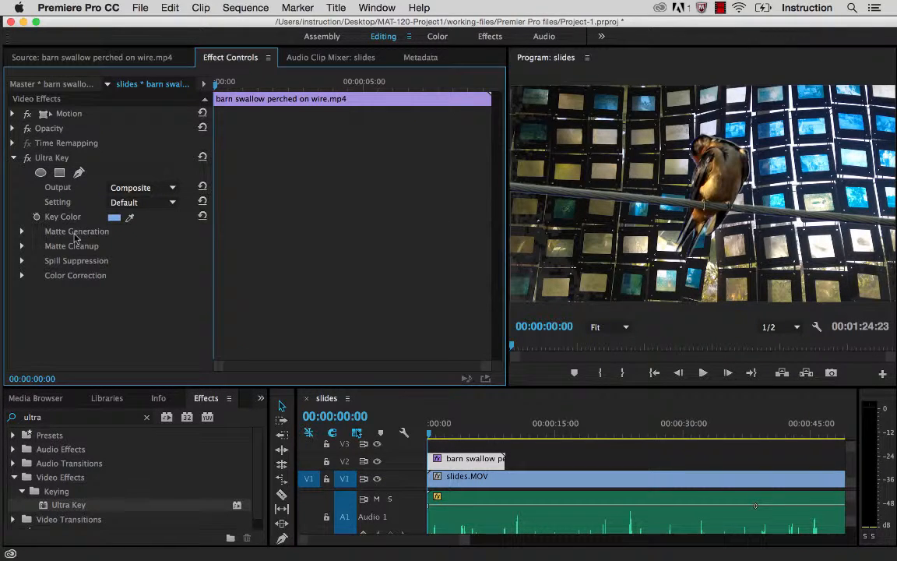
pyautogui.click(22, 247)
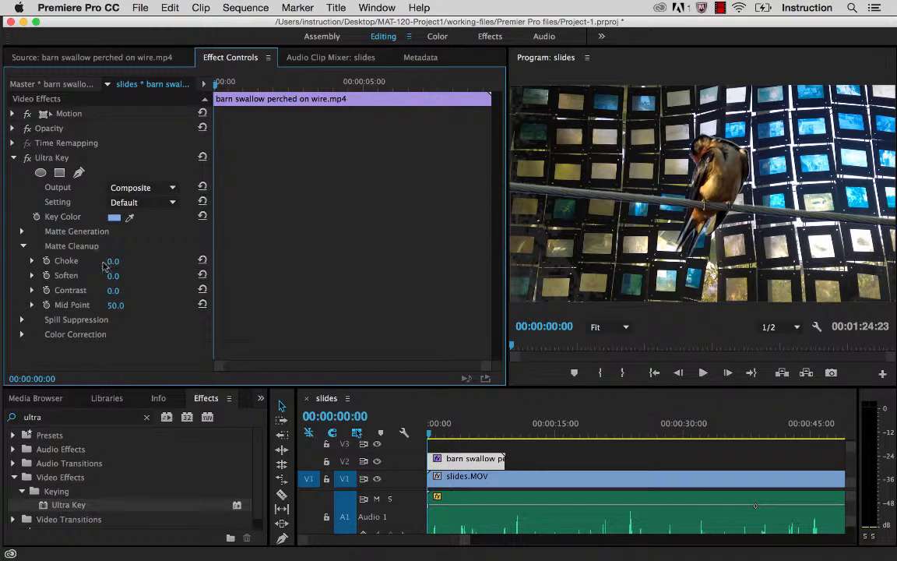
pyautogui.click(32, 262)
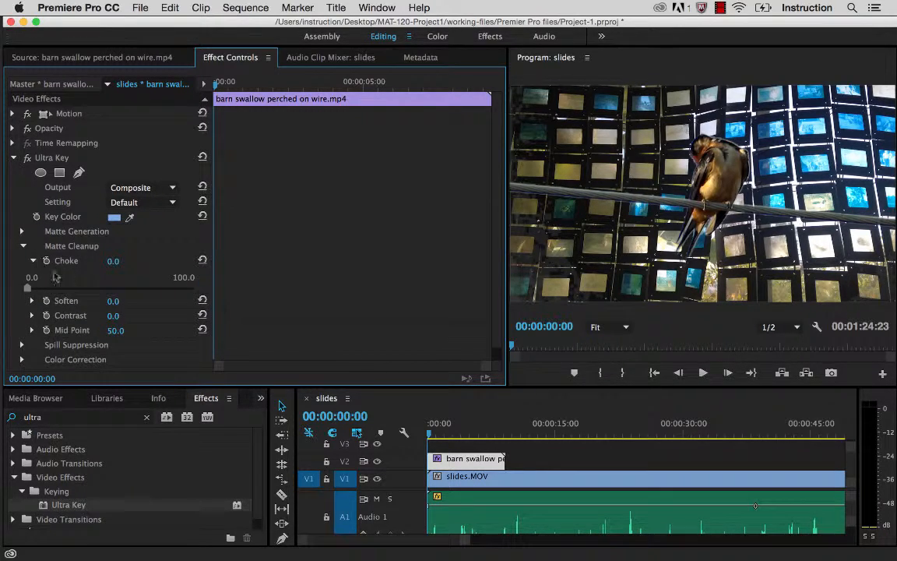
pyautogui.moveTo(29, 288); pyautogui.dragTo(196, 261)
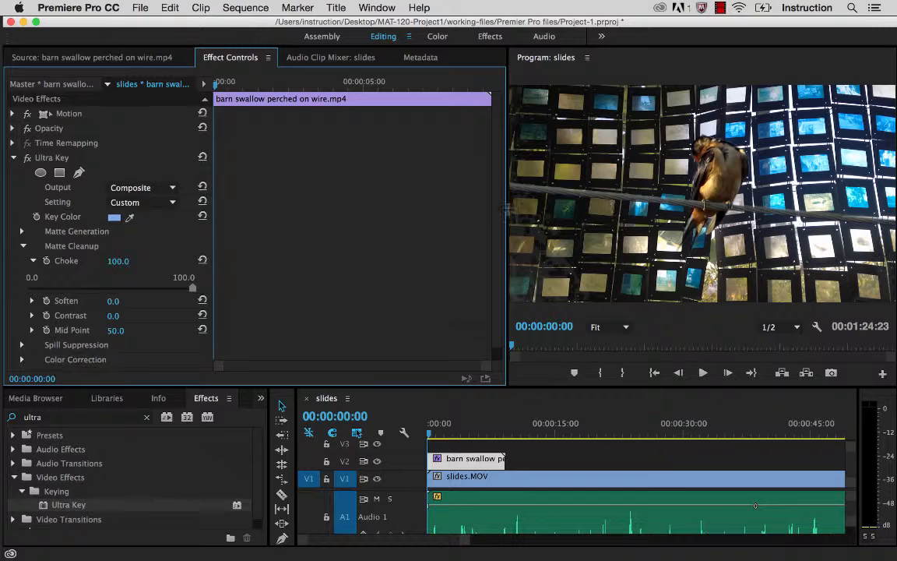
pyautogui.moveTo(506, 209); pyautogui.dragTo(243, 201)
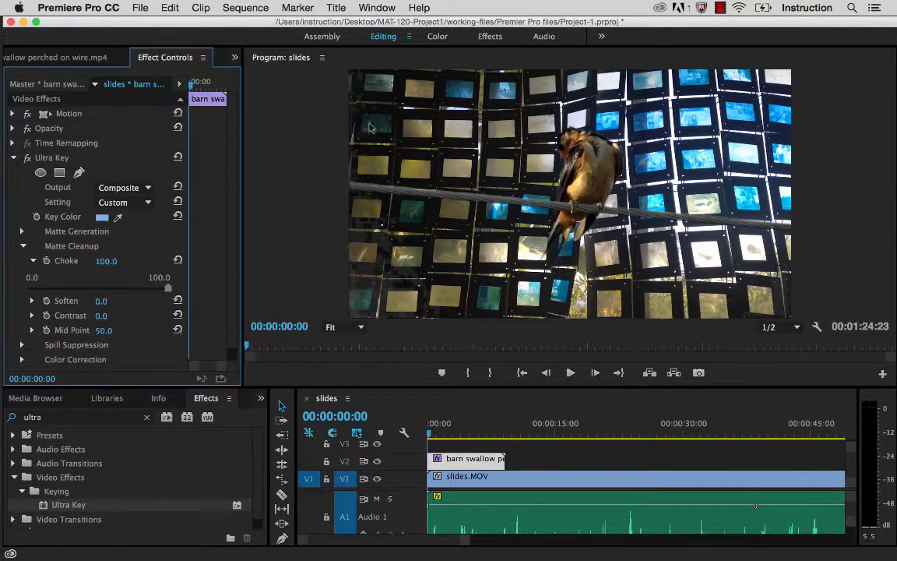
pyautogui.moveTo(560, 386); pyautogui.dragTo(564, 446)
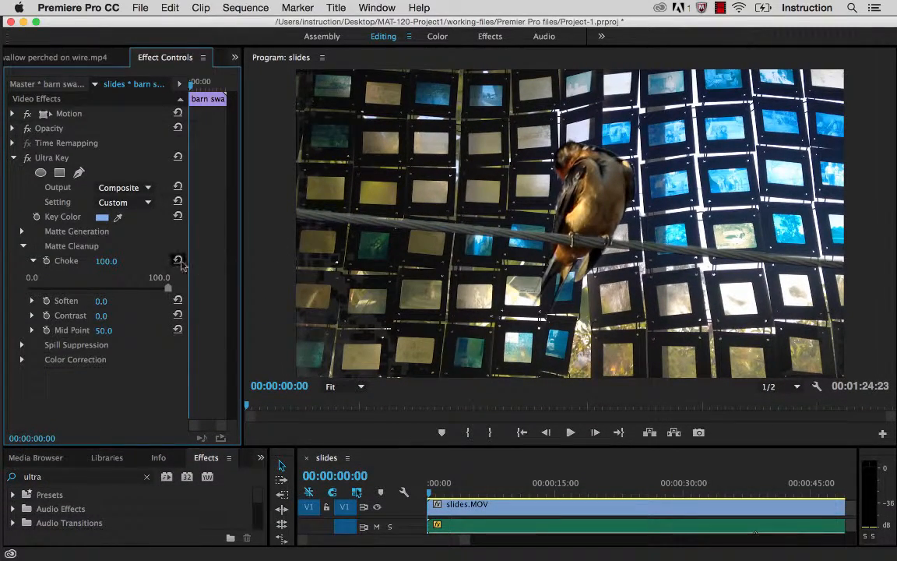
# Step: Set the Ultra Key's Matte Cleanup Contrast to 100 and its Mid Point to 77.1
pyautogui.click(31, 301)
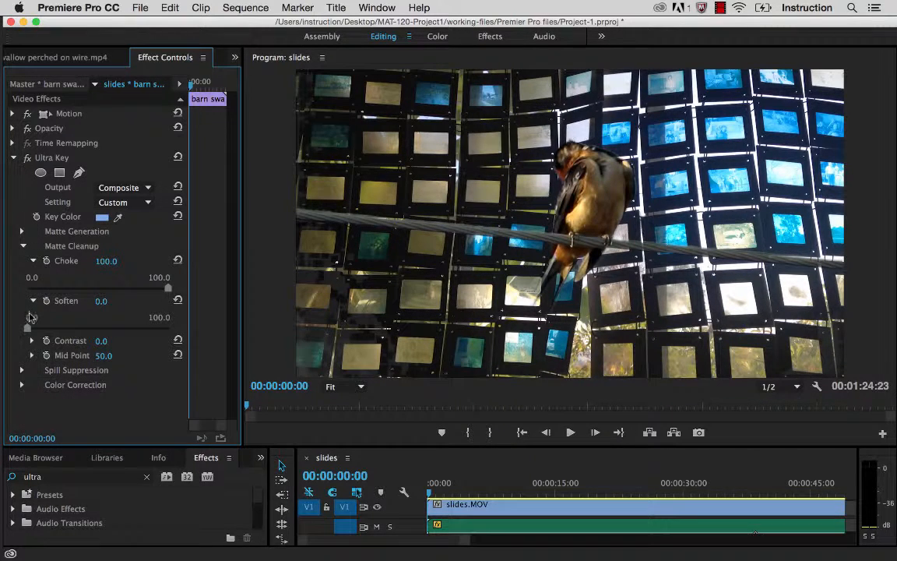
pyautogui.click(31, 340)
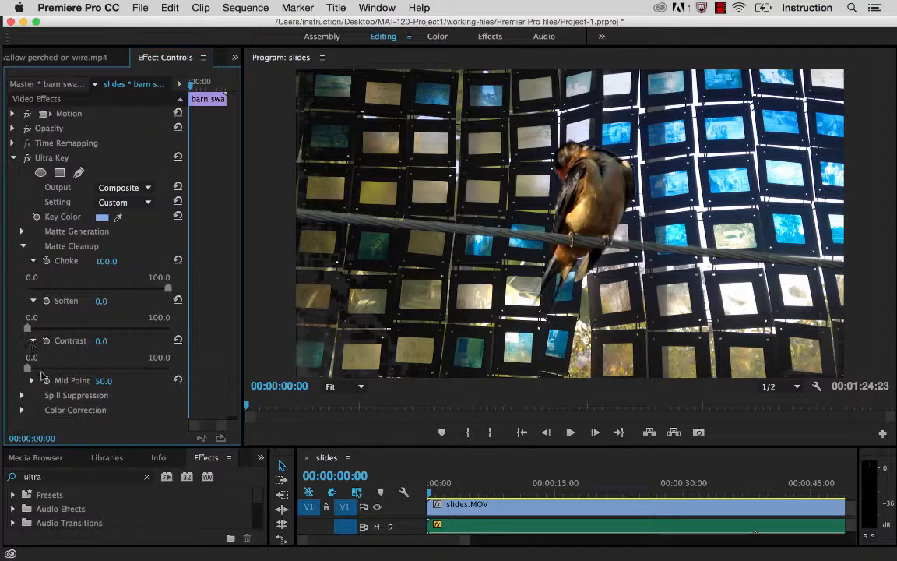
pyautogui.moveTo(27, 367); pyautogui.dragTo(199, 373)
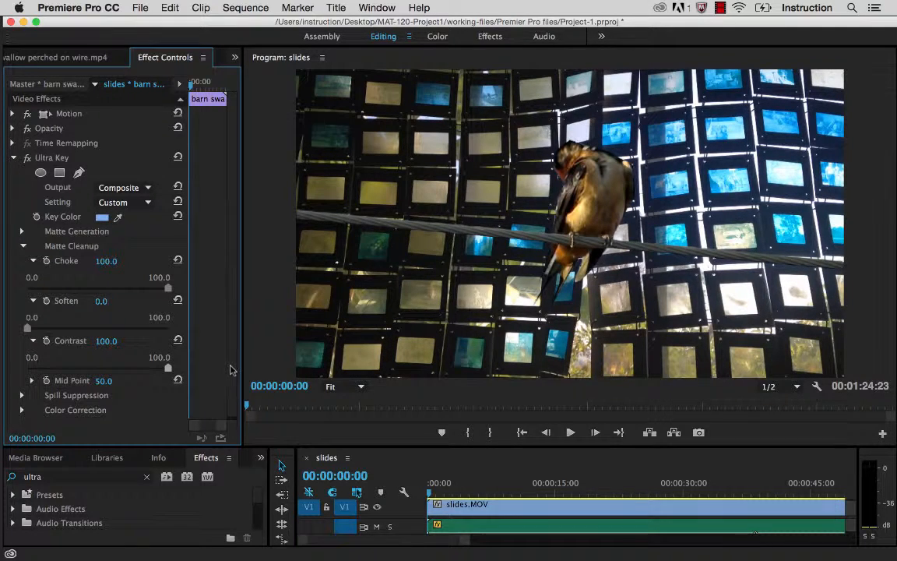
pyautogui.click(32, 380)
pyautogui.moveTo(95, 407); pyautogui.dragTo(170, 413)
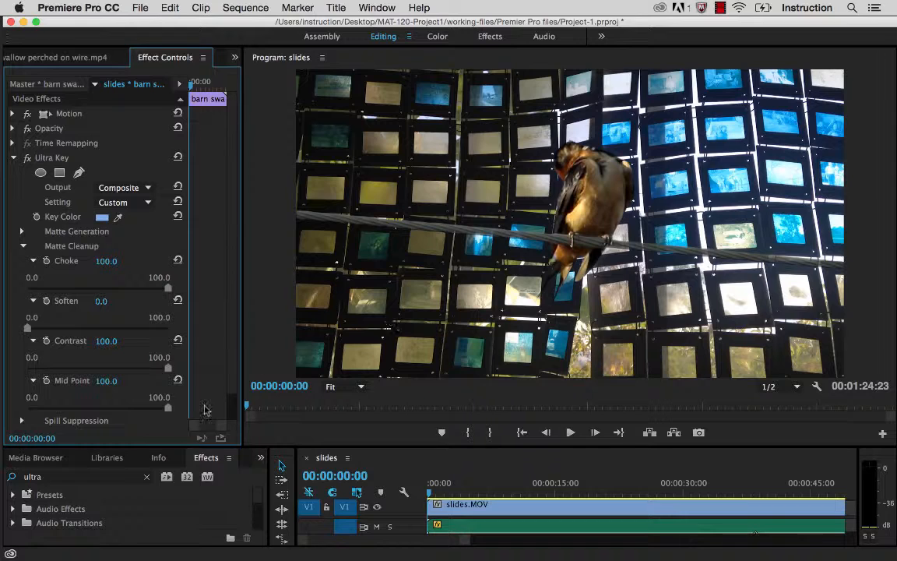
pyautogui.moveTo(167, 409); pyautogui.dragTo(91, 401)
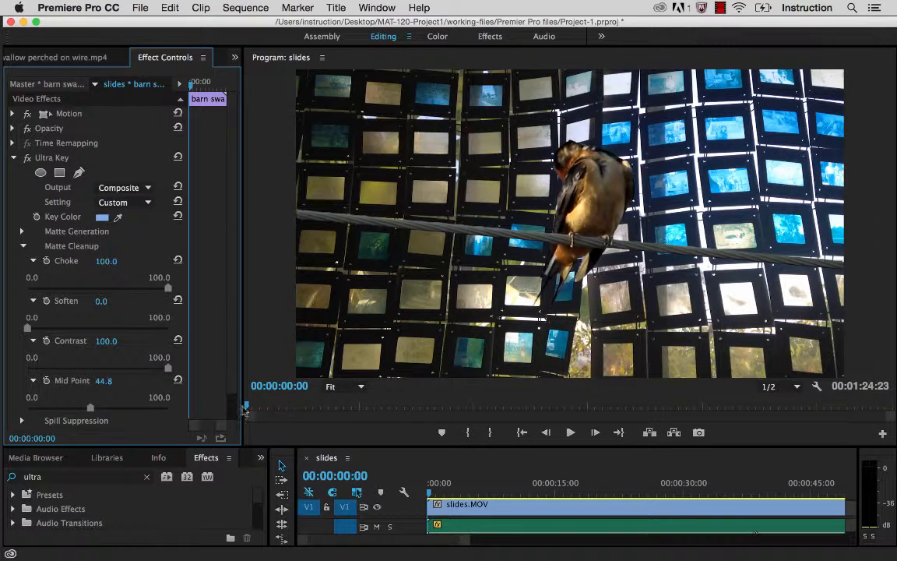
pyautogui.moveTo(90, 402); pyautogui.dragTo(136, 413)
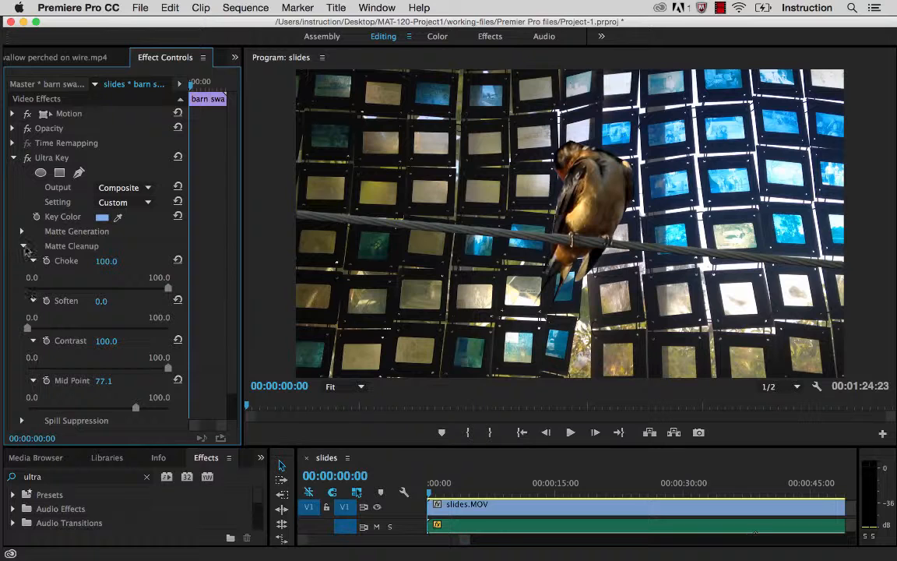
# Step: Collapse the Ultra Key's Matte Cleanup settings and expand its Spill Suppression settings
pyautogui.click(22, 245)
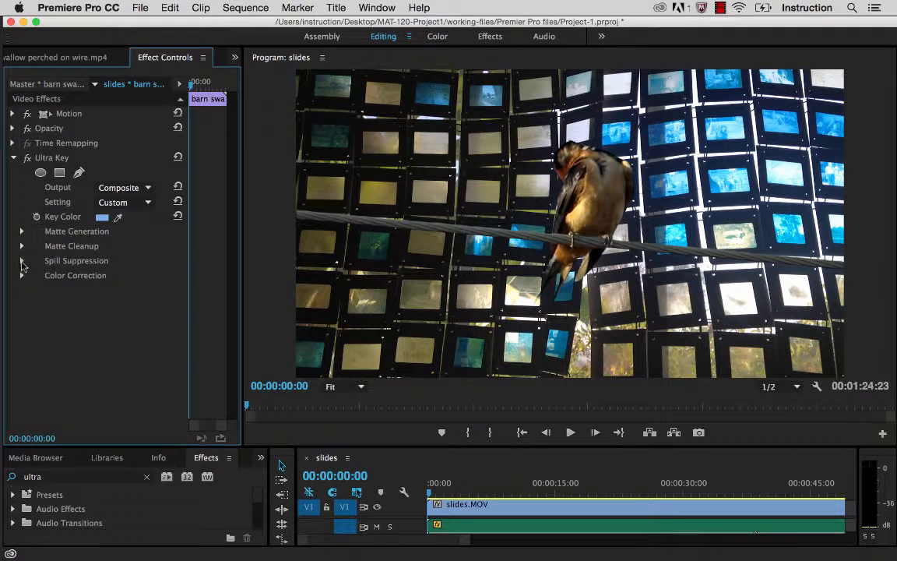
pyautogui.click(22, 261)
pyautogui.click(23, 247)
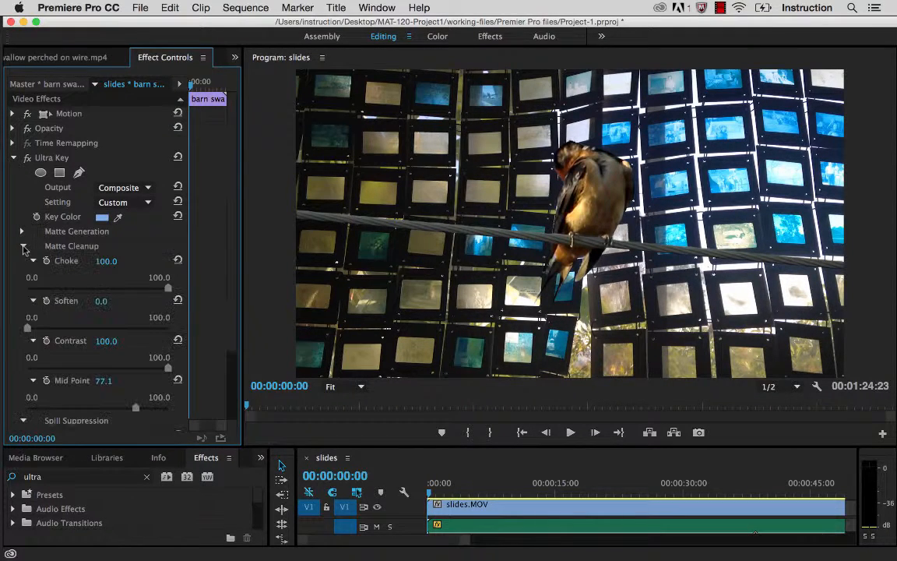
pyautogui.click(23, 246)
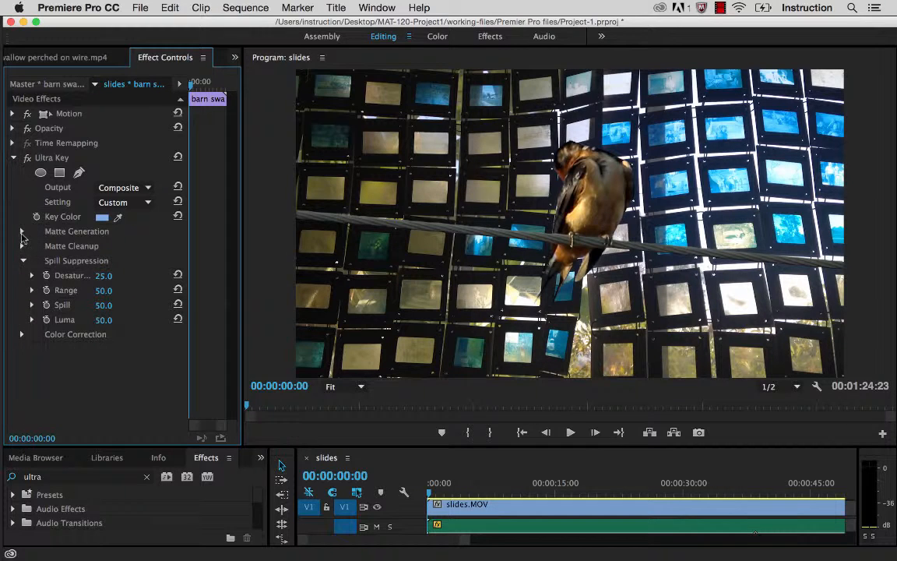
# Step: Try raising the Ultra Key's Matte Generation Transparency to 62.7 and 81.6, and reset it to its default
pyautogui.click(22, 233)
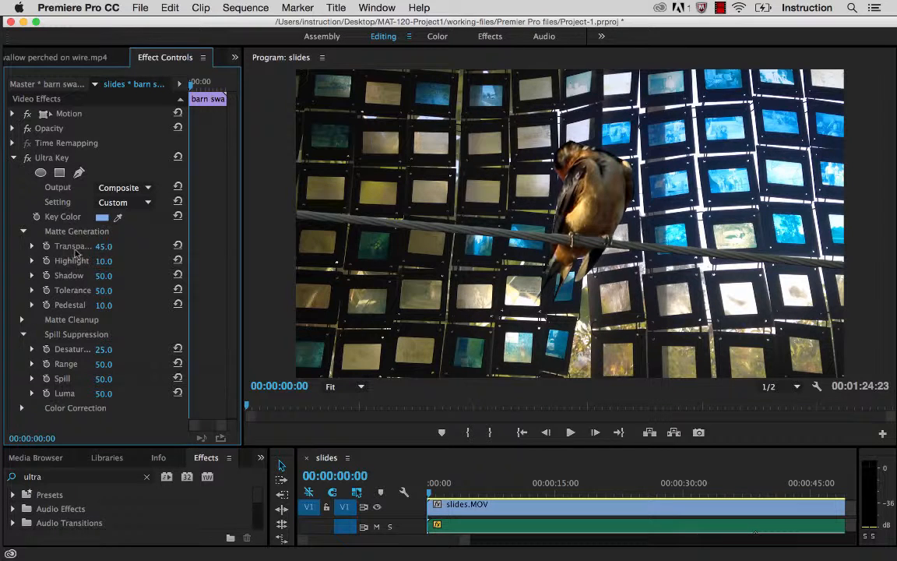
pyautogui.click(33, 246)
pyautogui.moveTo(91, 274); pyautogui.dragTo(115, 277)
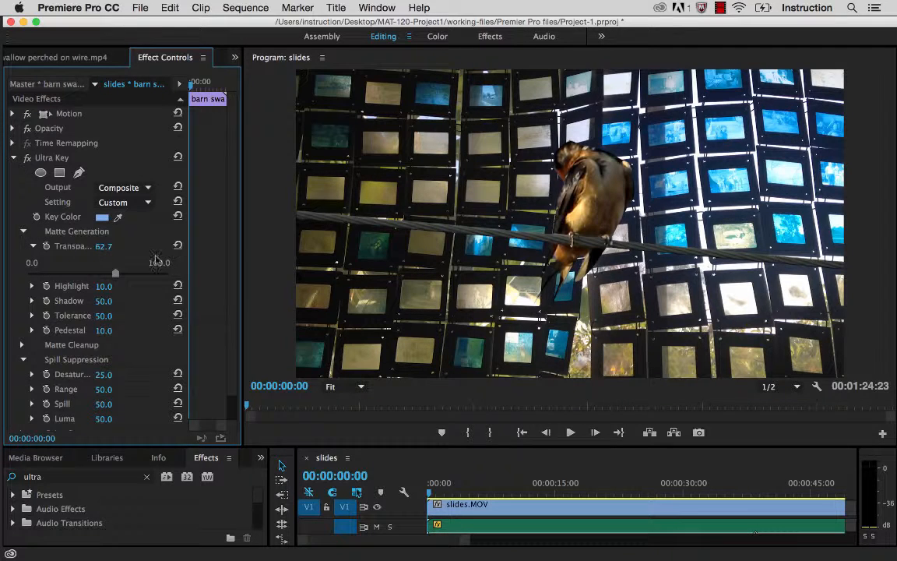
pyautogui.moveTo(122, 272); pyautogui.dragTo(143, 266)
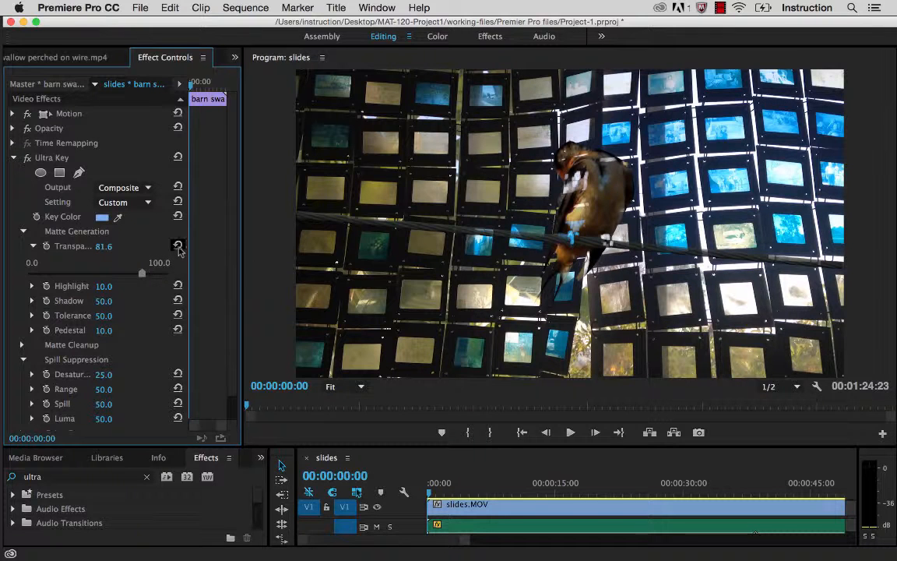
pyautogui.click(178, 248)
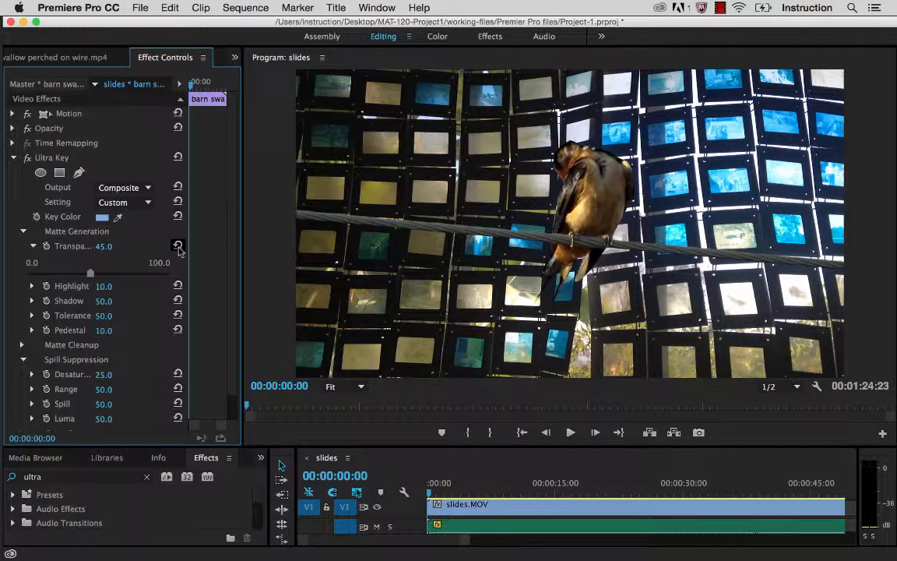
pyautogui.click(34, 246)
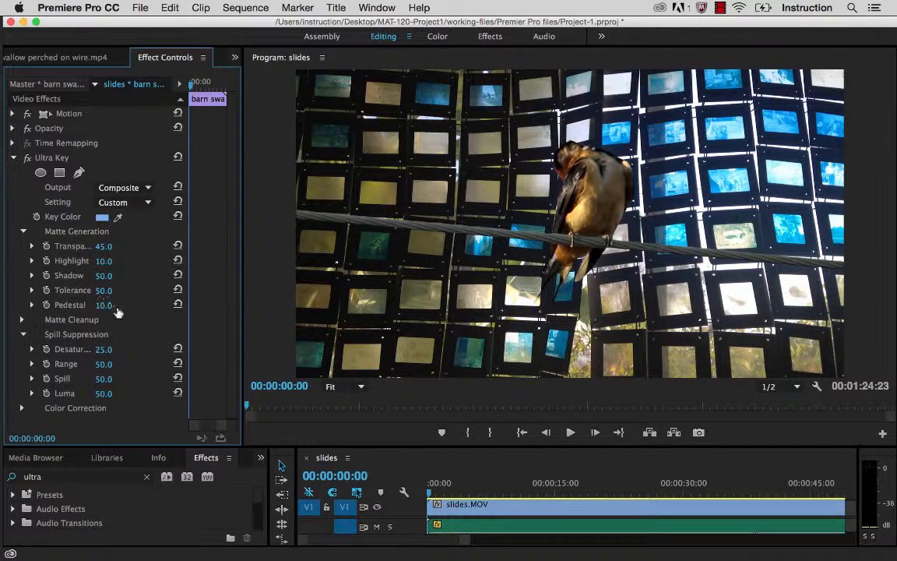
# Step: Lower the Ultra Key's Matte Generation Pedestal to its minimum and collapse the Matte Generation settings
pyautogui.click(33, 306)
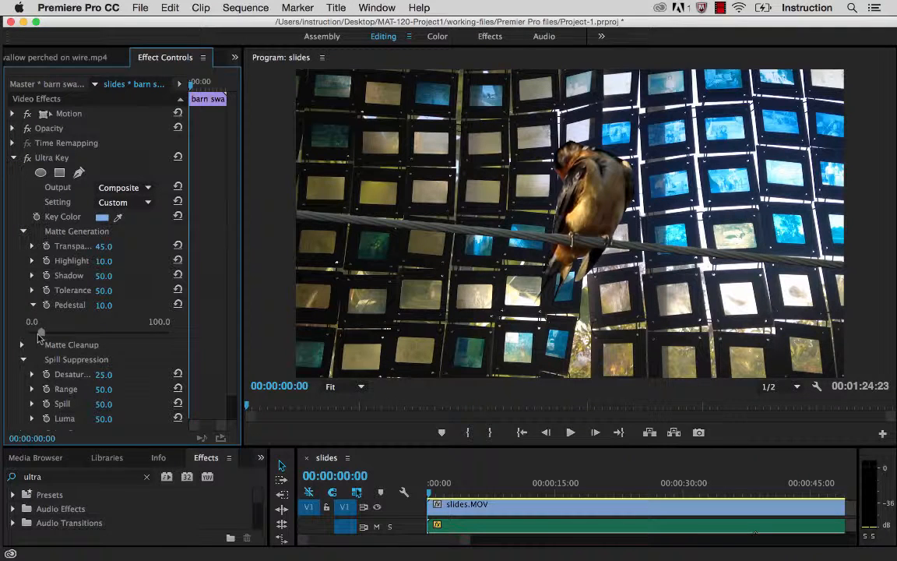
pyautogui.moveTo(41, 331); pyautogui.dragTo(26, 333)
pyautogui.click(33, 304)
pyautogui.click(24, 231)
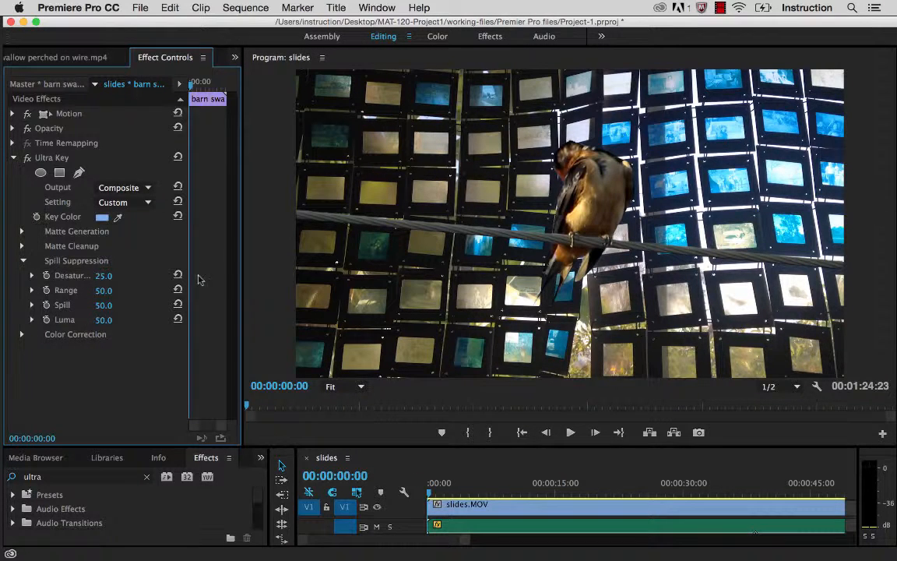
# Step: Mute the Audio 1 track and play the keyed swallow over the slides from the start in an enlarged program preview
pyautogui.moveTo(243, 227); pyautogui.dragTo(331, 228)
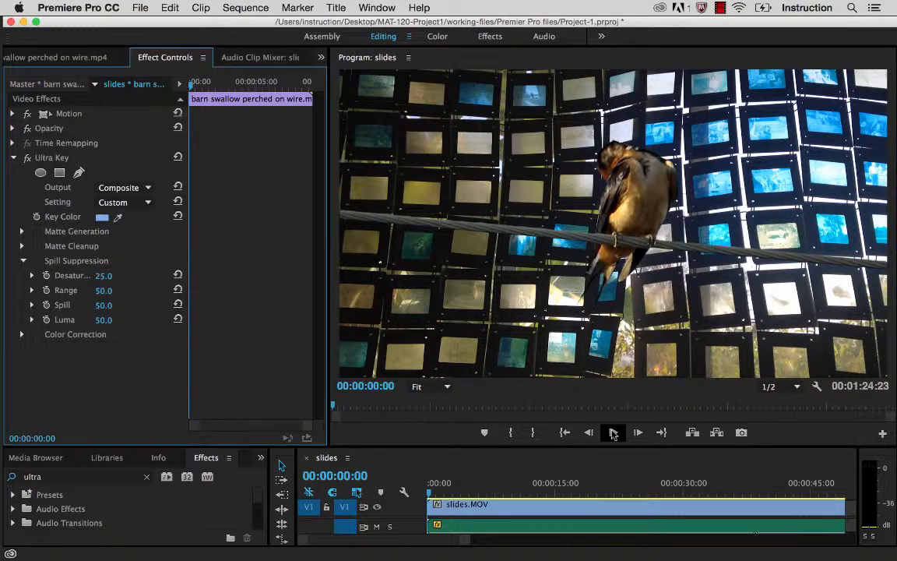
pyautogui.moveTo(425, 446); pyautogui.dragTo(425, 366)
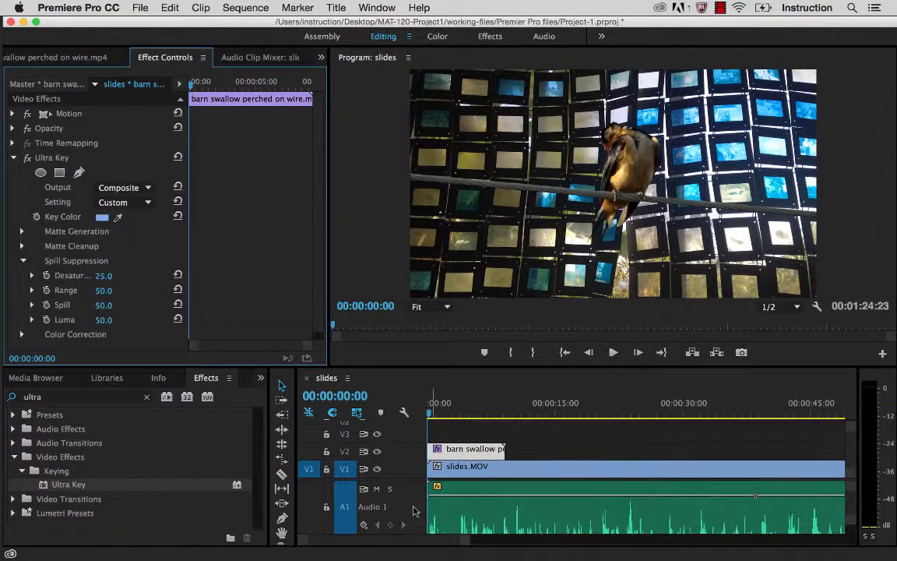
pyautogui.click(377, 489)
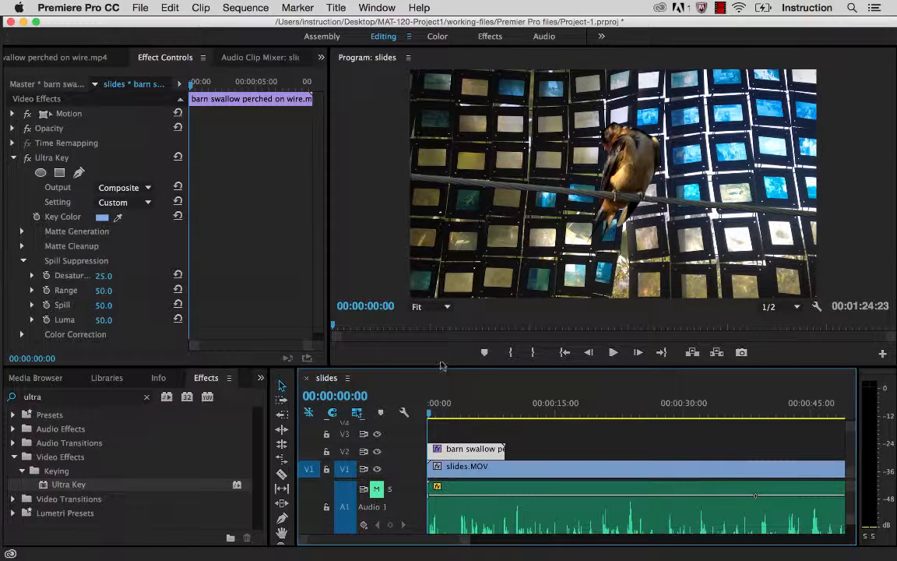
pyautogui.moveTo(441, 365); pyautogui.dragTo(440, 467)
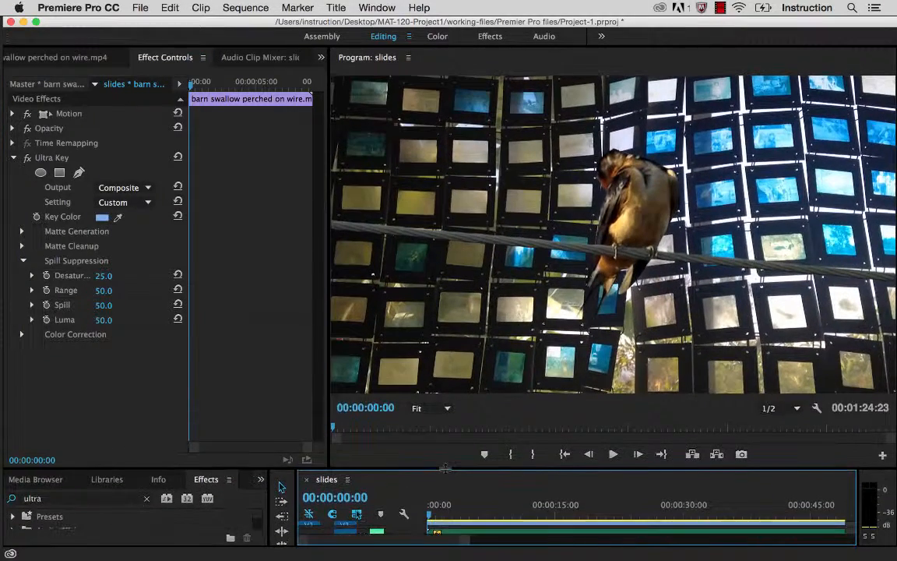
pyautogui.click(613, 455)
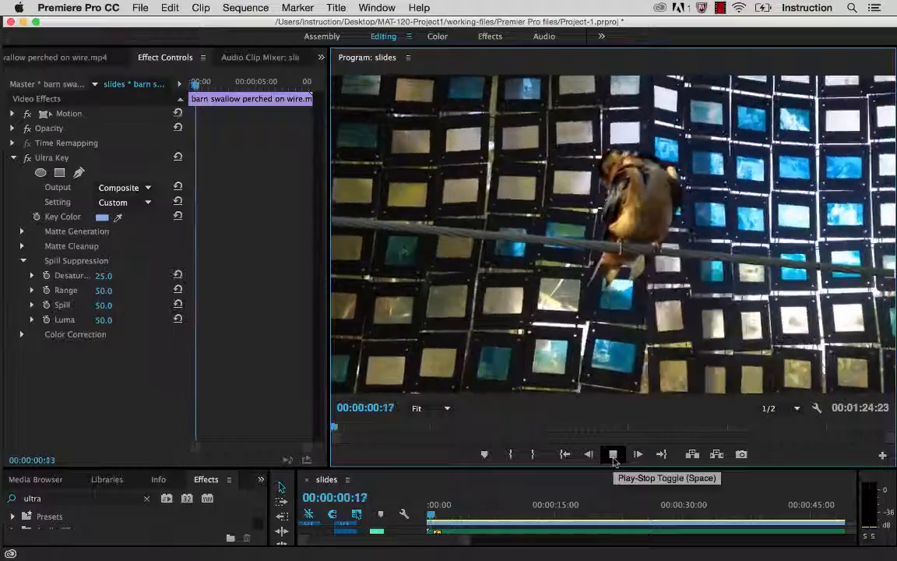